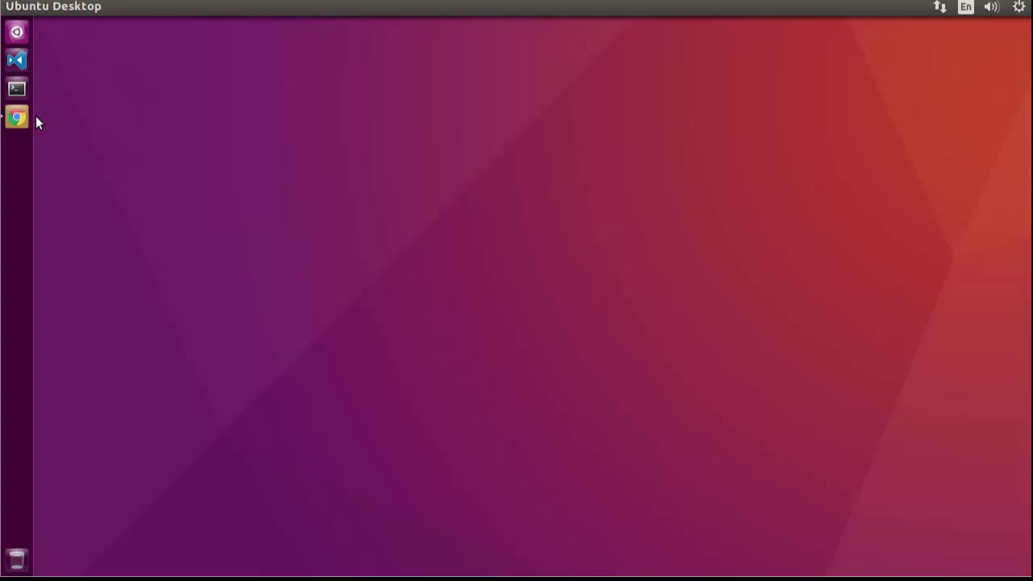
# - Switch to Chrome, open the Download Go page from the golang.org home page and look through the listed stable, unstable and archived releases
pyautogui.click(16, 119)
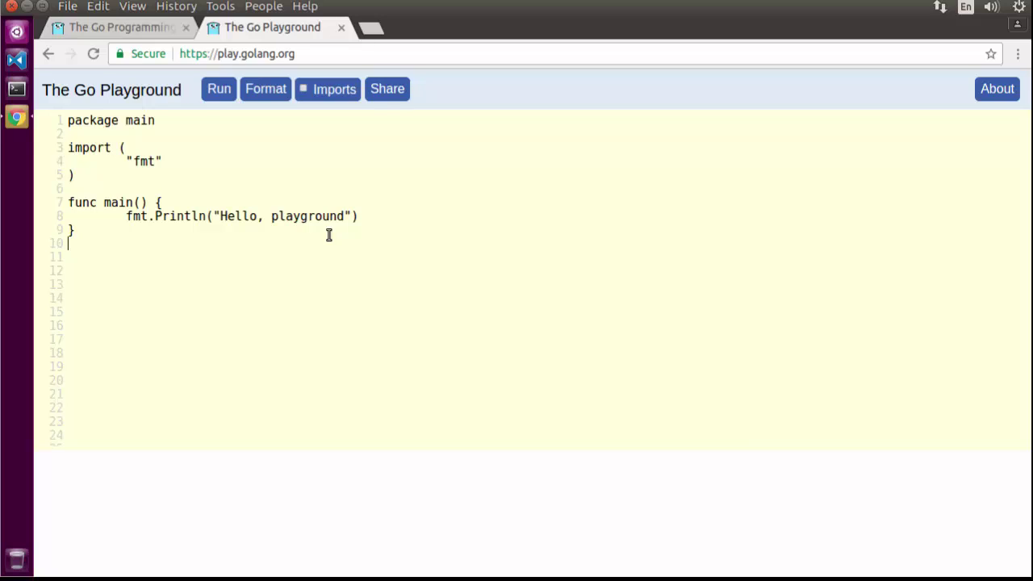
pyautogui.hotkey('ctrl', 'pageup')
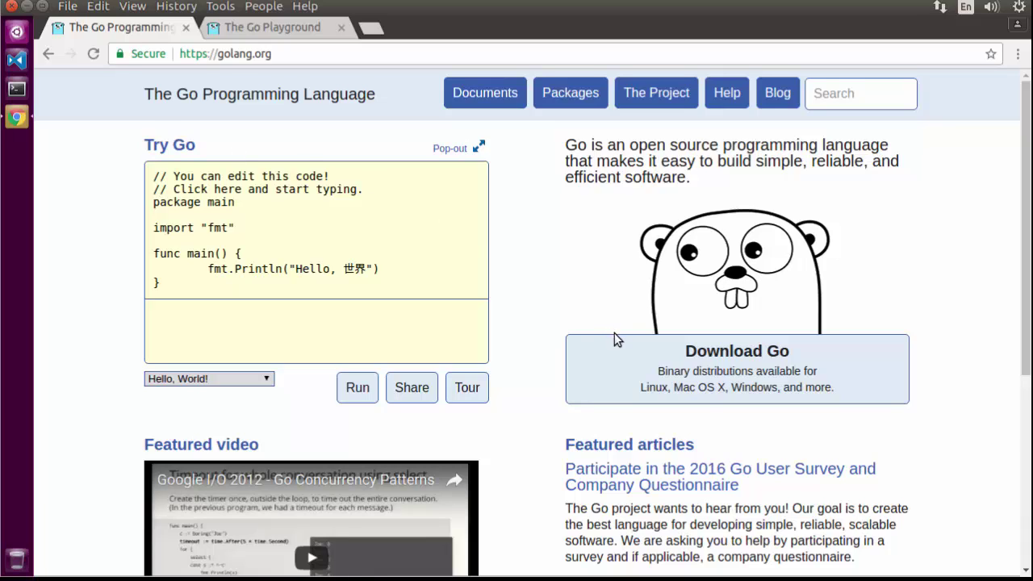
pyautogui.click(640, 361)
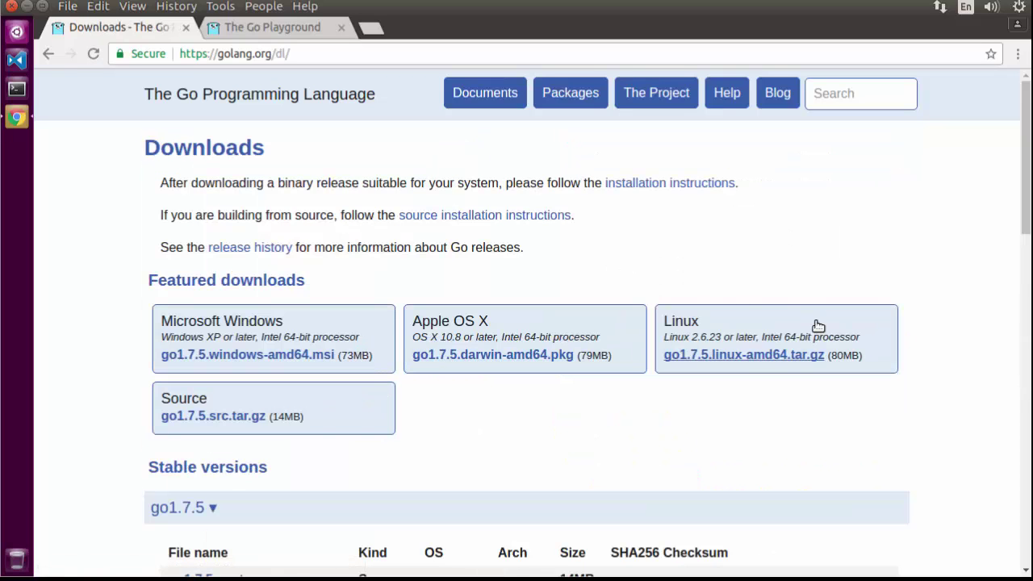
pyautogui.scroll(-3, 927, 344)
pyautogui.scroll(-2, 928, 330)
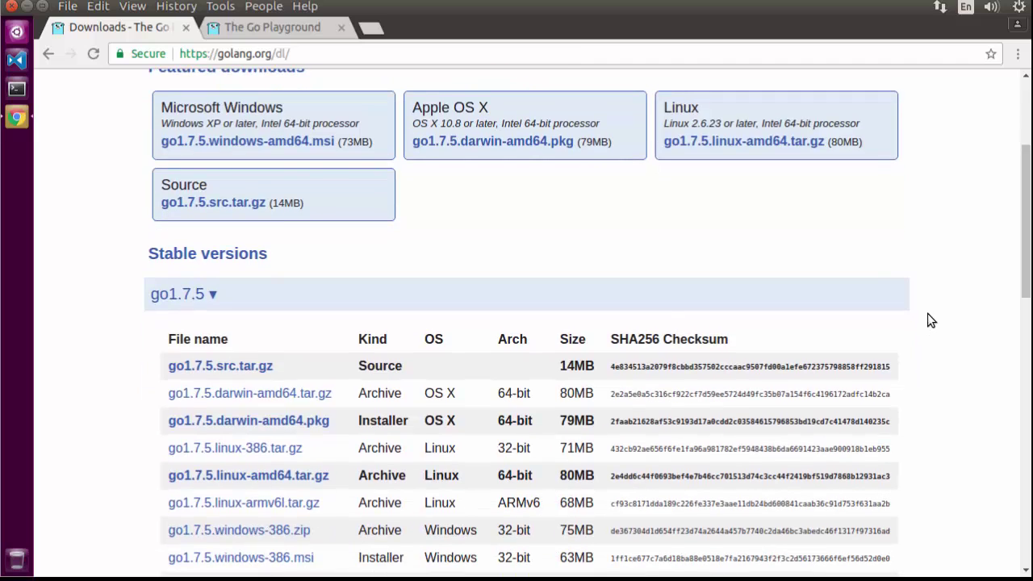
pyautogui.scroll(-20, 927, 315)
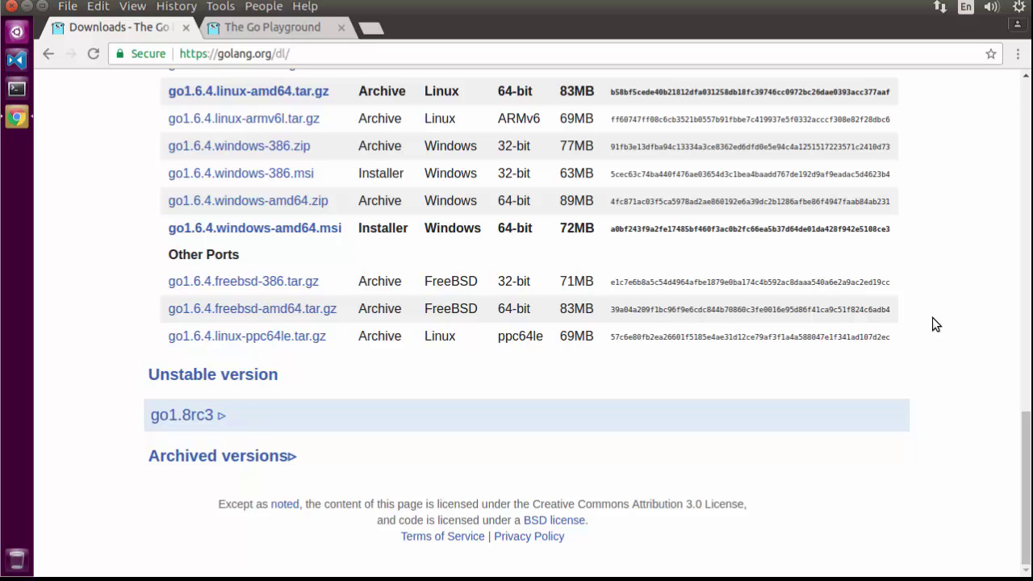
pyautogui.scroll(20, 883, 412)
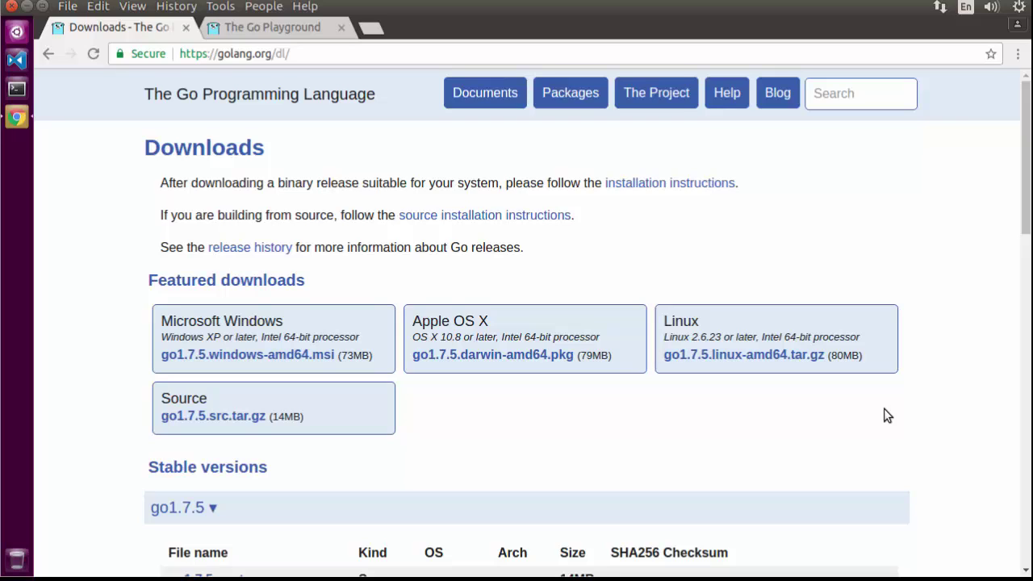
# - Open the installation instructions and read the Install the Go tools section for Linux, Mac OS X and FreeBSD tarballs
pyautogui.click(683, 183)
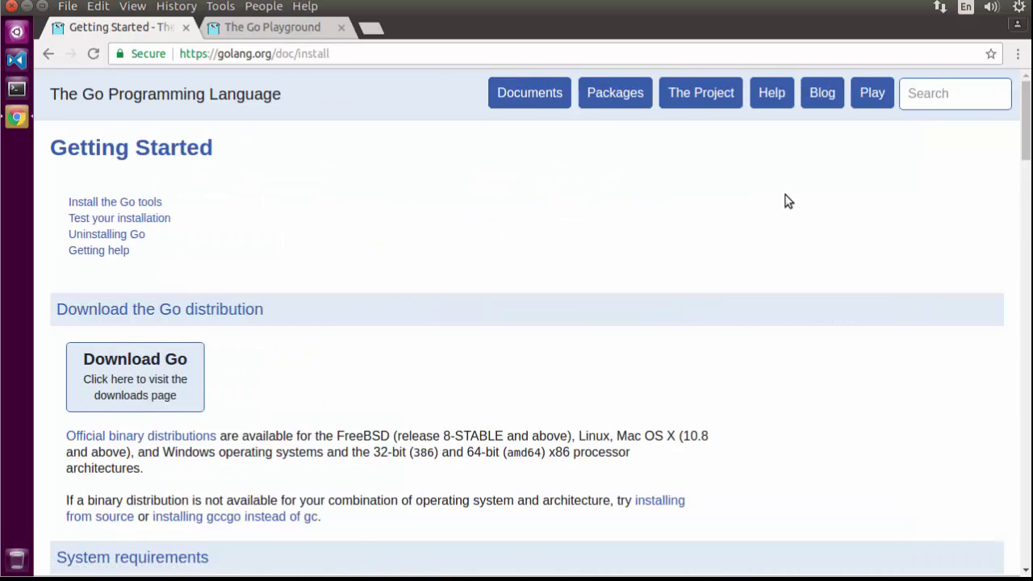
pyautogui.scroll(-4, 836, 223)
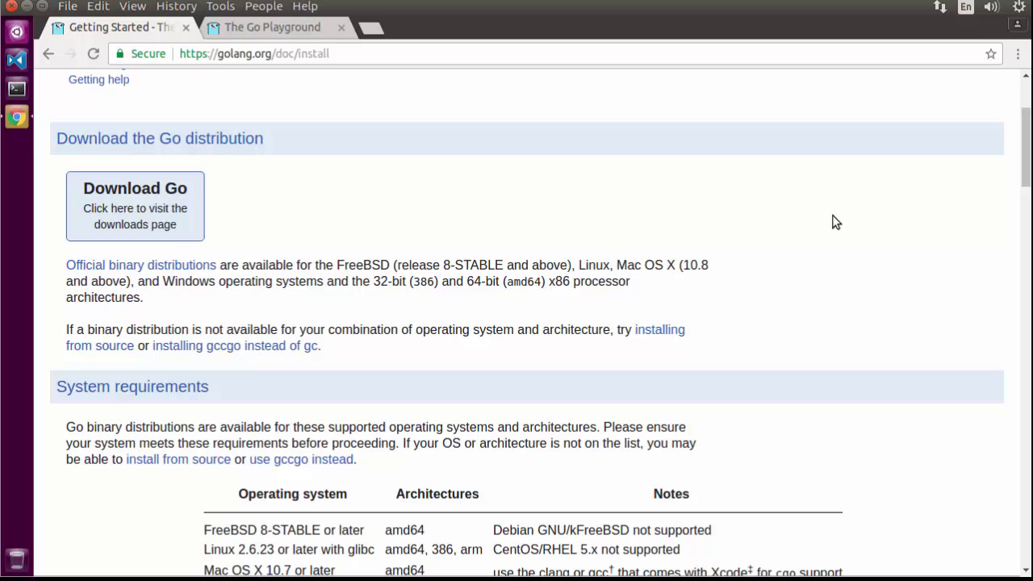
pyautogui.scroll(-10, 849, 226)
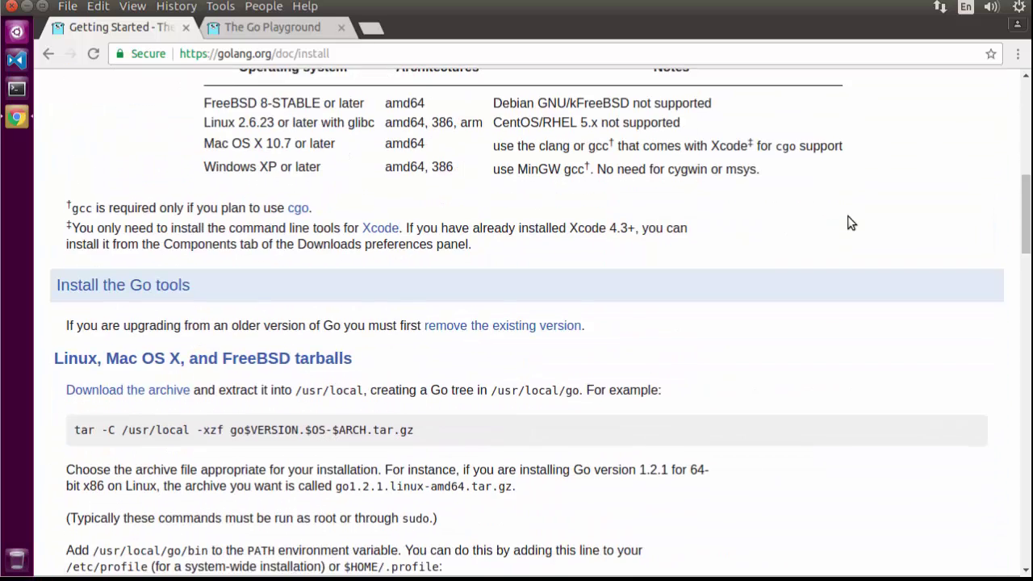
pyautogui.scroll(-2, 849, 223)
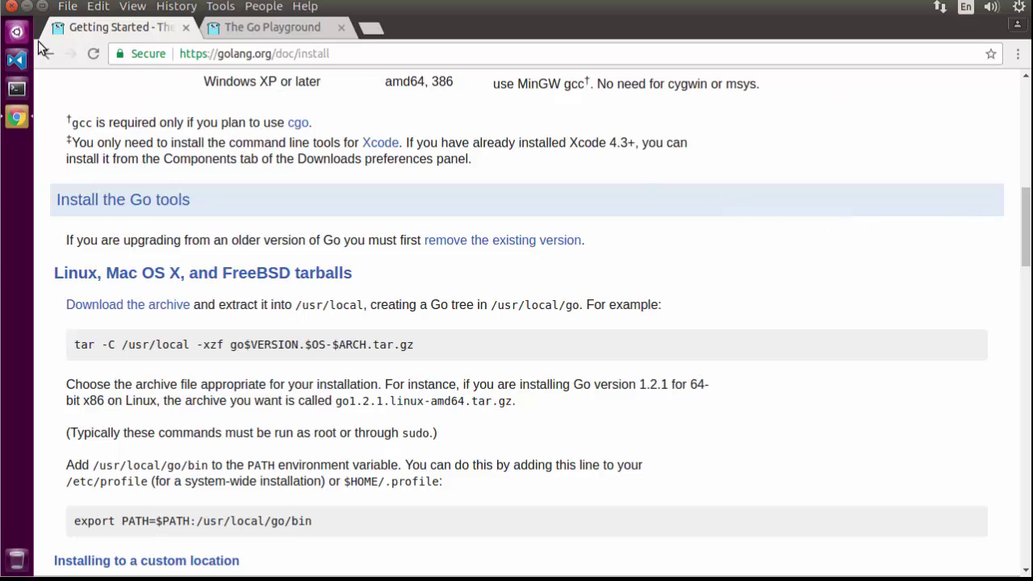
# - In a terminal, change to /usr/local/go and list the directory's contents in long format
pyautogui.click(20, 91)
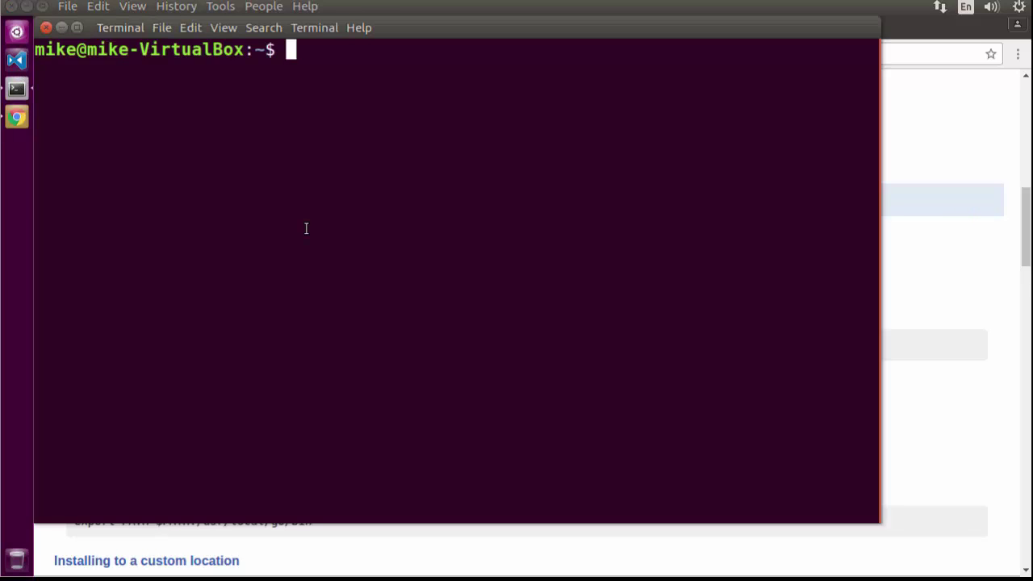
pyautogui.write('cd /usr/')
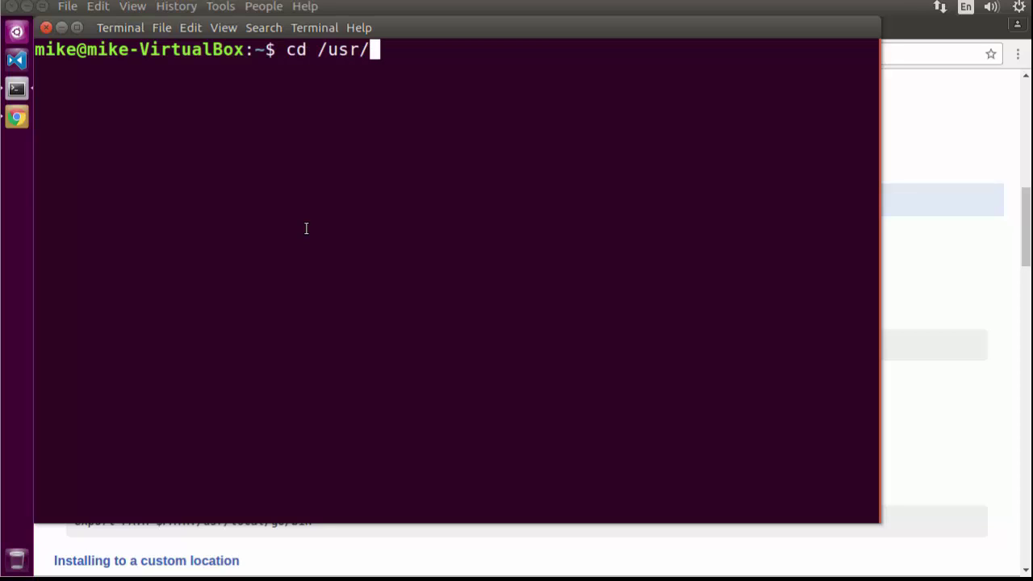
pyautogui.write('local/l')
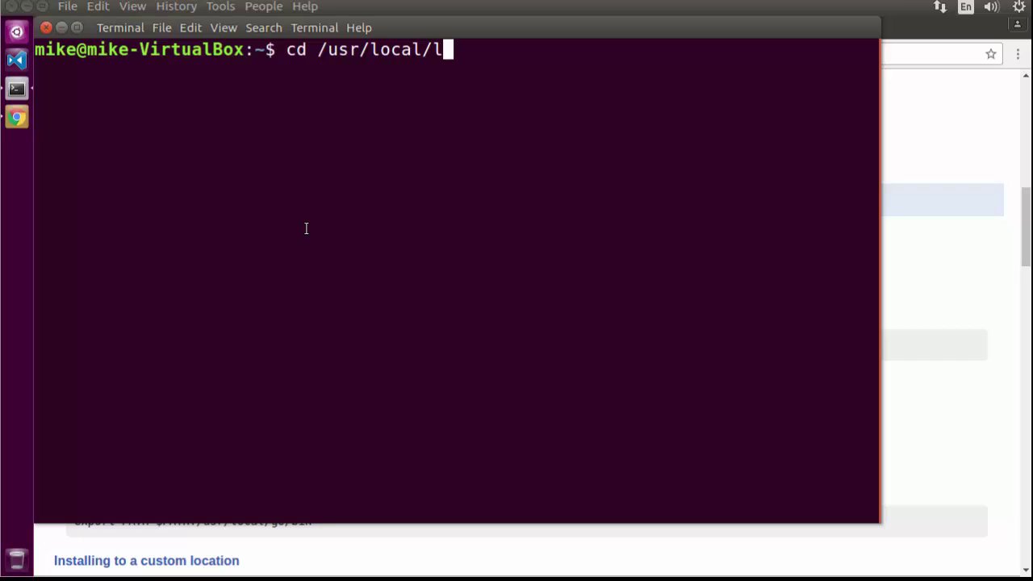
pyautogui.press('BackSpace')
pyautogui.write('go')
pyautogui.press('Return')
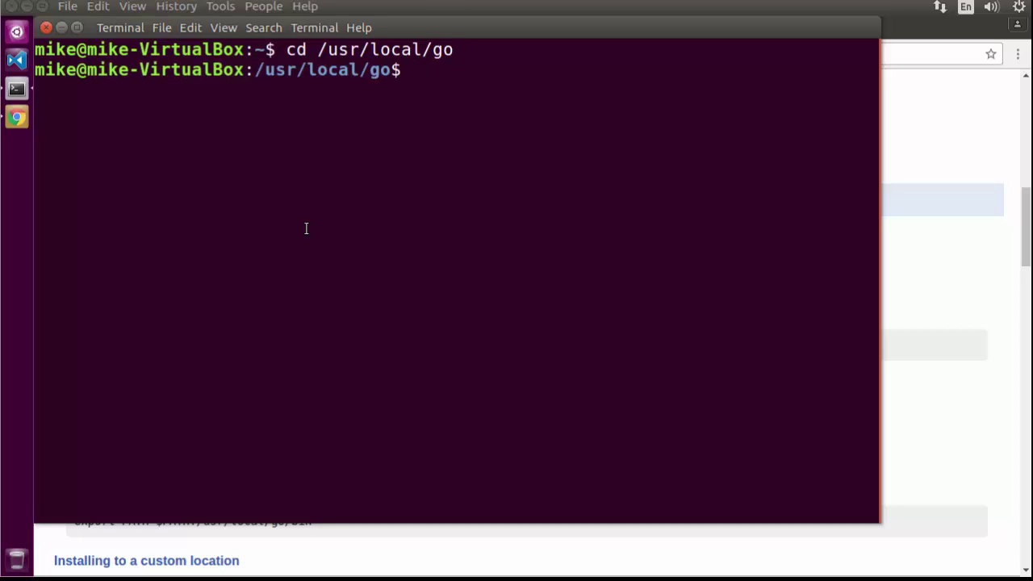
pyautogui.write('ls -l')
pyautogui.press('Return')
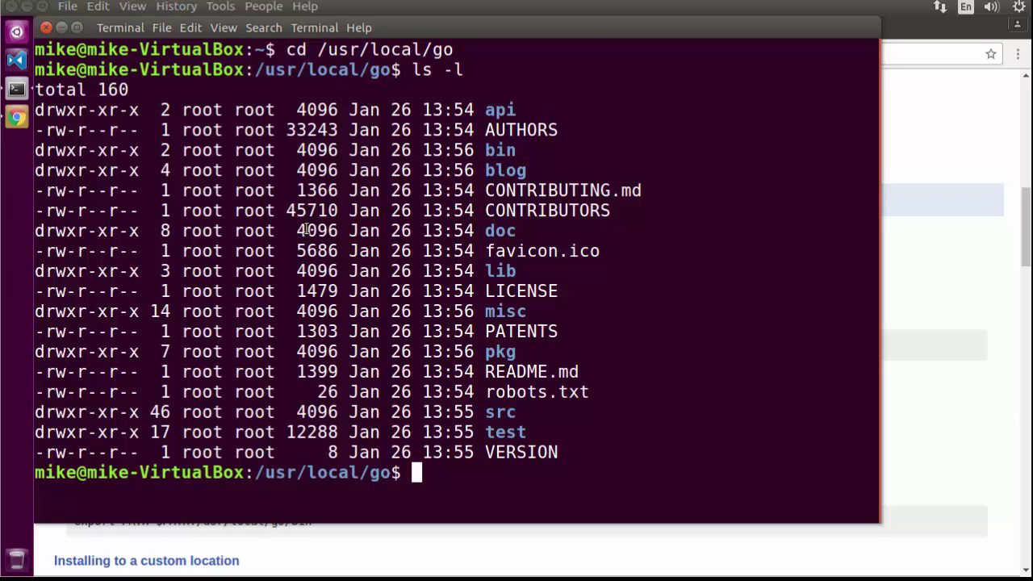
# - Return to the home directory and open .bashrc in vim
pyautogui.write('cd ~')
pyautogui.press('Return')
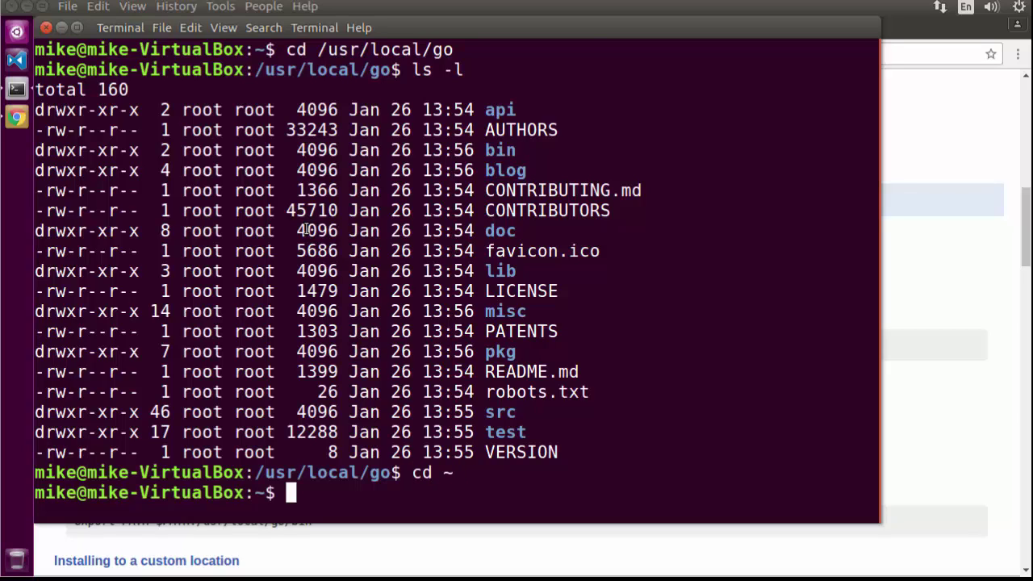
pyautogui.write('vim.')
pyautogui.write('.bashrc')
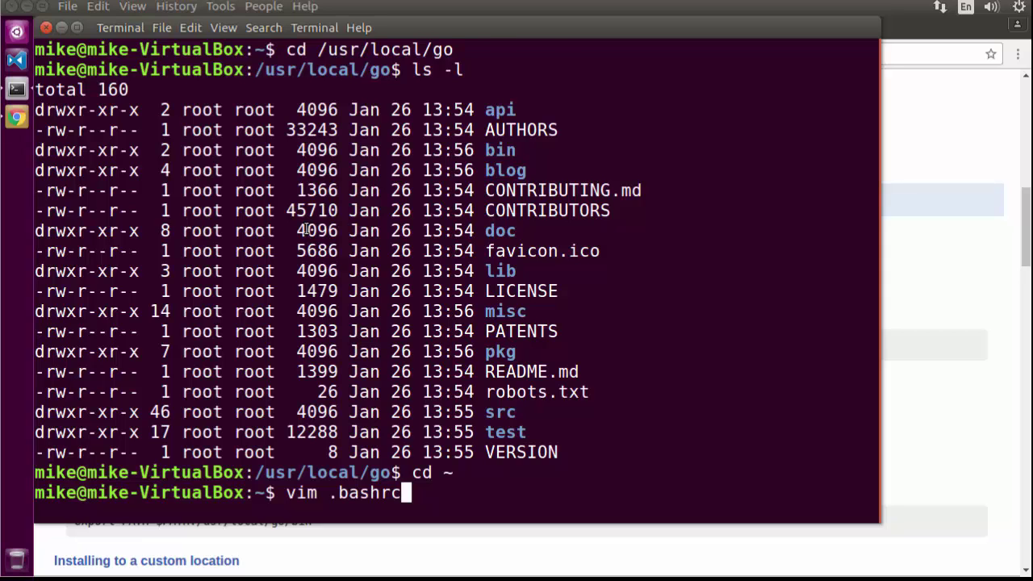
pyautogui.press('Return')
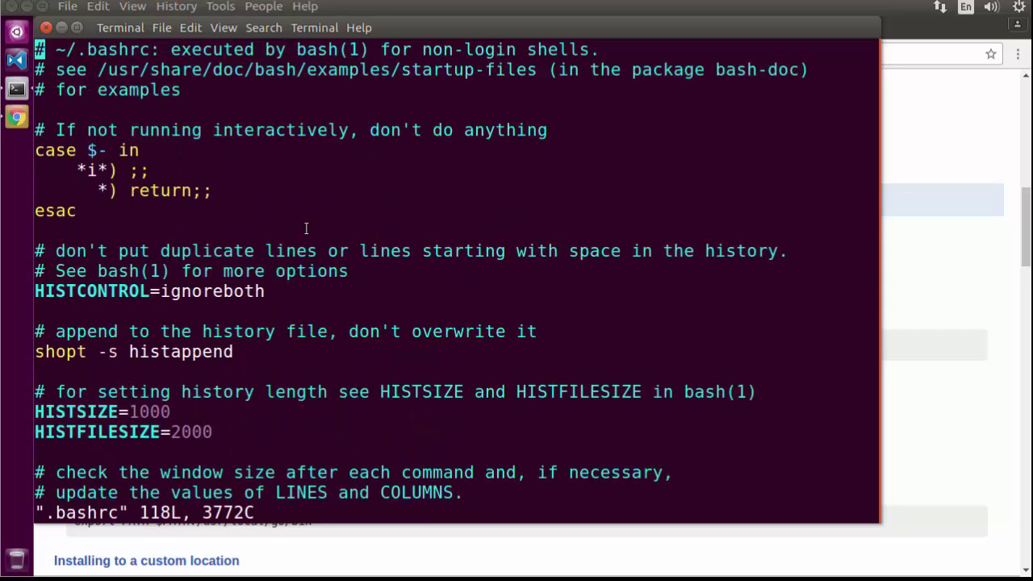
# - Add the line "export GOROOT=/usr/local/go" at the end of .bashrc
pyautogui.hotkey('shift', 'g')
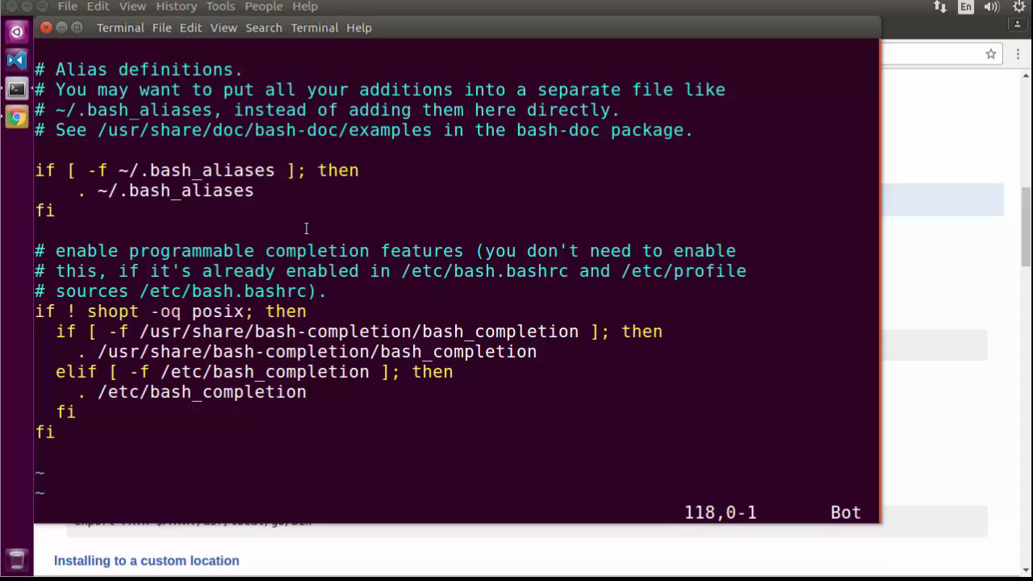
pyautogui.press('i')
pyautogui.press('Return')
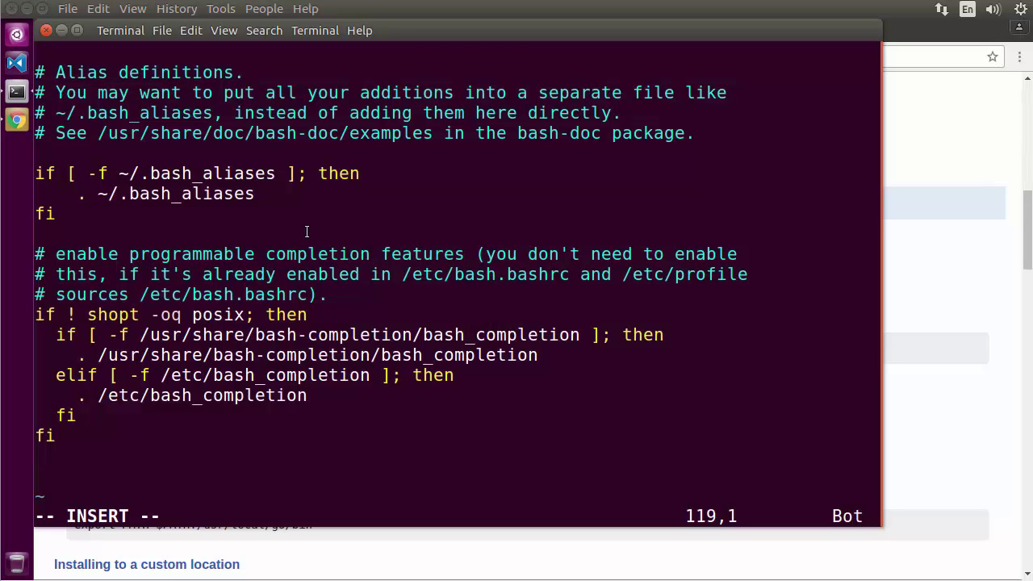
pyautogui.write('export GO')
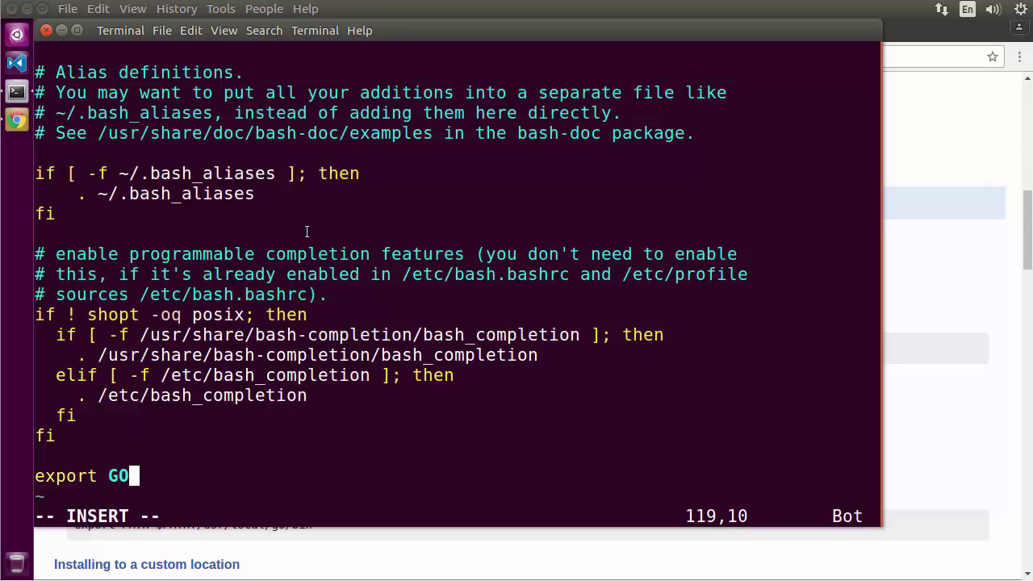
pyautogui.write('ROOT=')
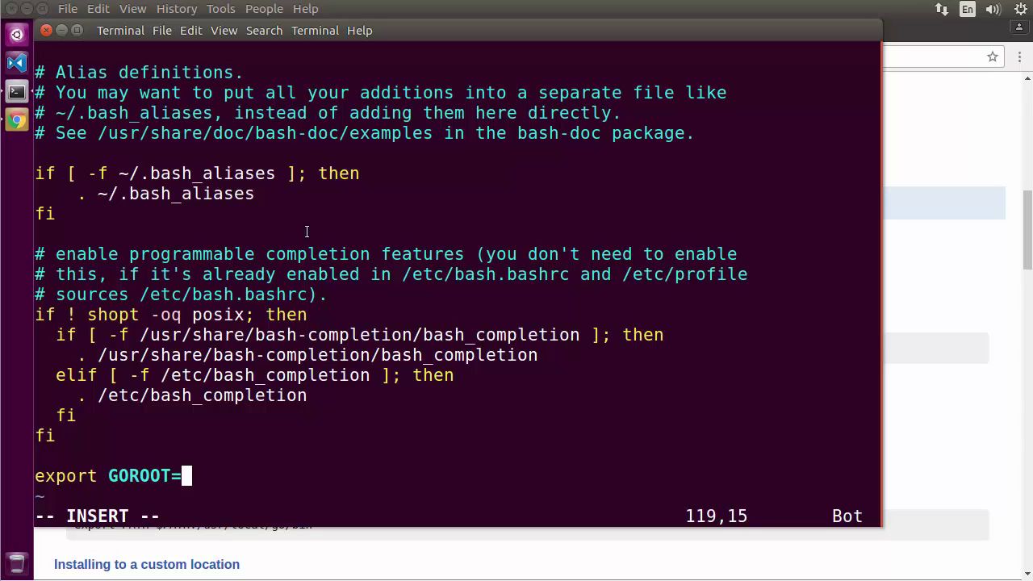
pyautogui.write('/usr/local/go')
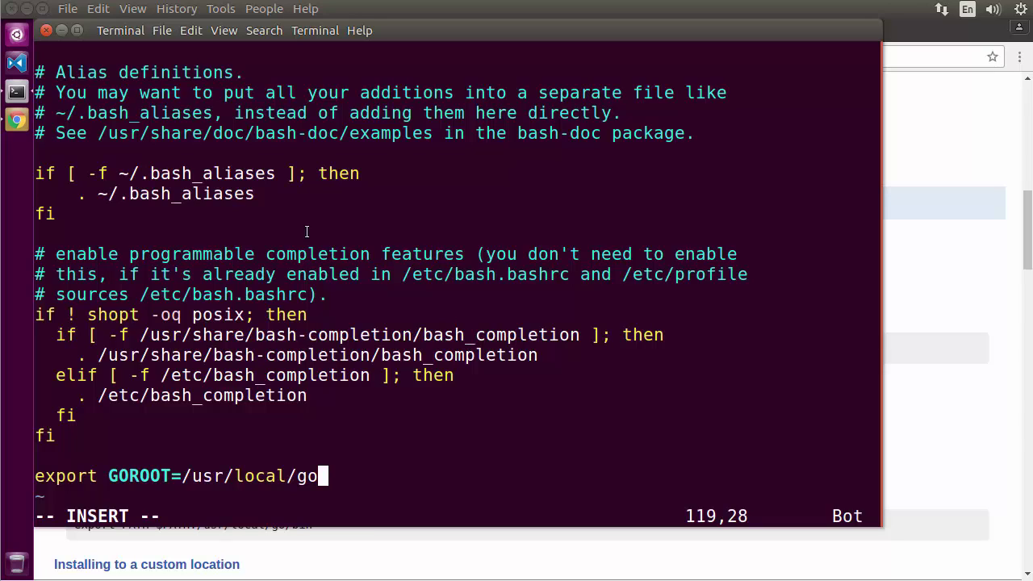
# - Add the line "export PATH=$PATH:$GOROOT/bin" below the GOROOT export, followed by a blank line
pyautogui.press('Return')
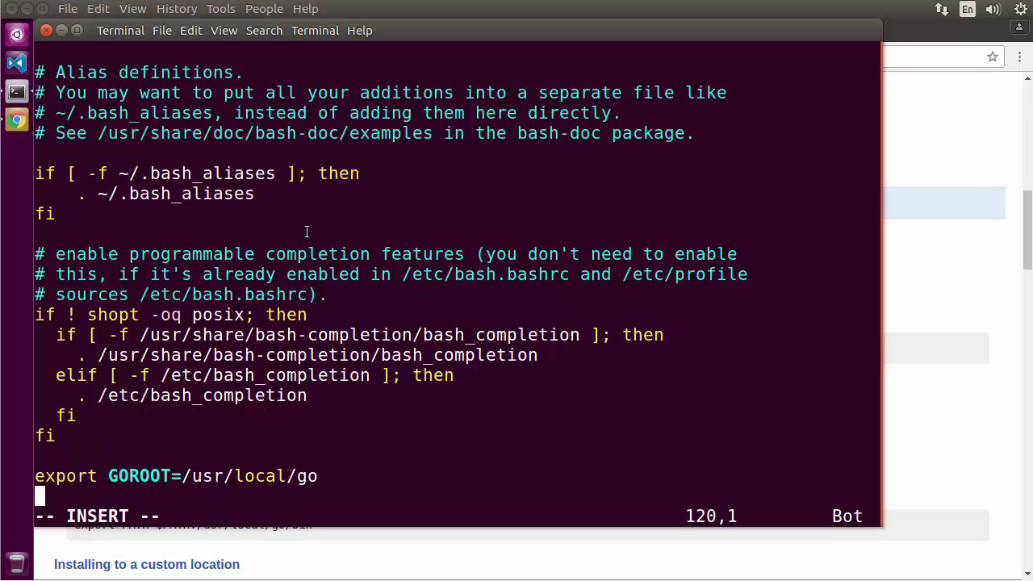
pyautogui.write('x')
pyautogui.press('BackSpace')
pyautogui.write('ex')
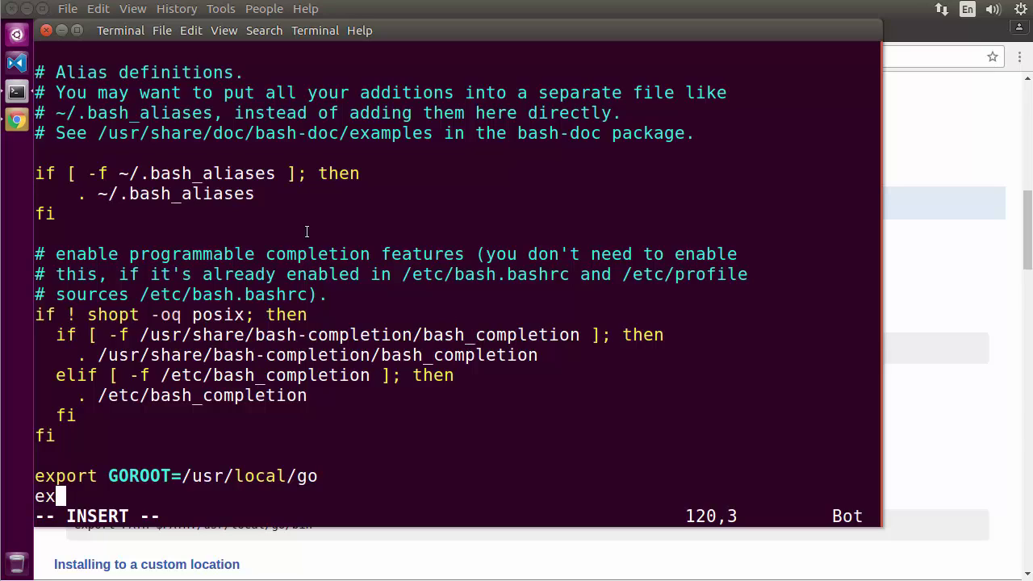
pyautogui.write('port PAT')
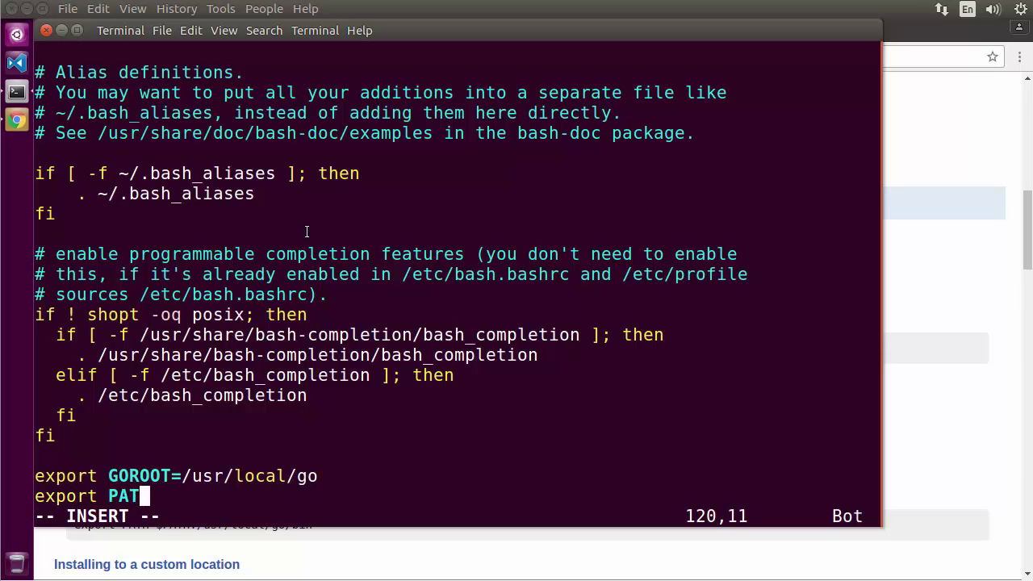
pyautogui.write('H=$PATH:')
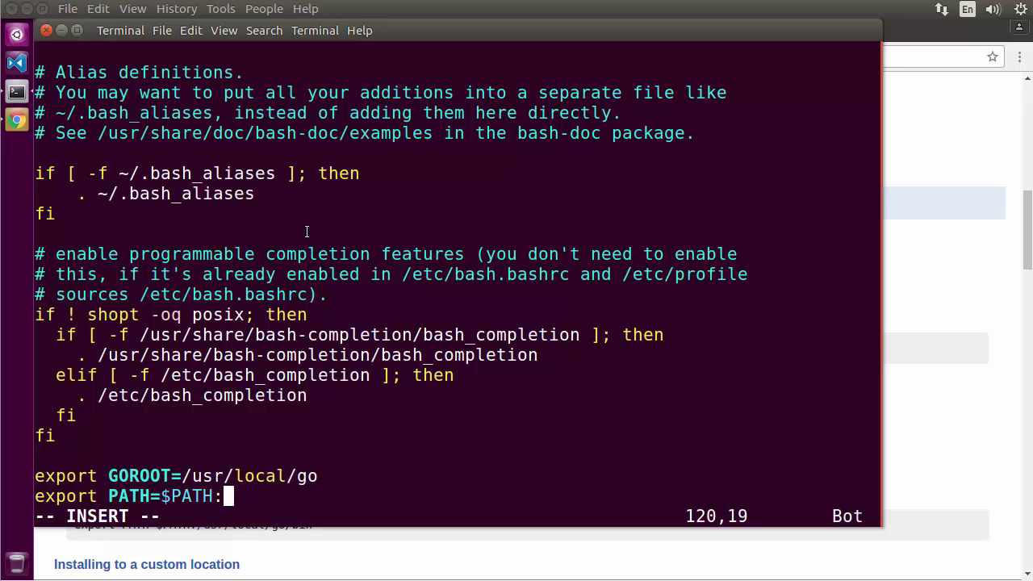
pyautogui.write('$GOROOT/bin')
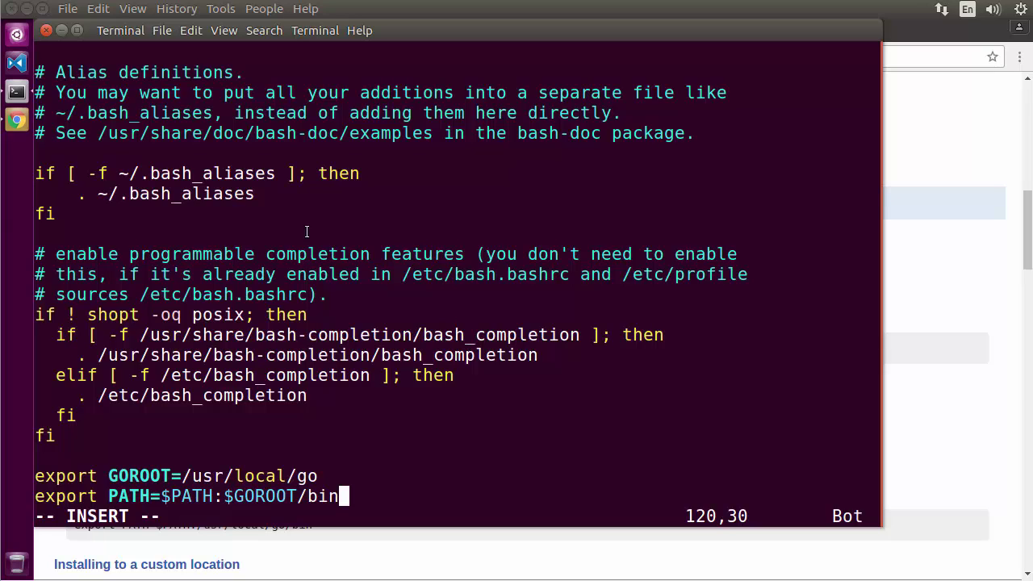
pyautogui.press('Return')
pyautogui.press('Return')
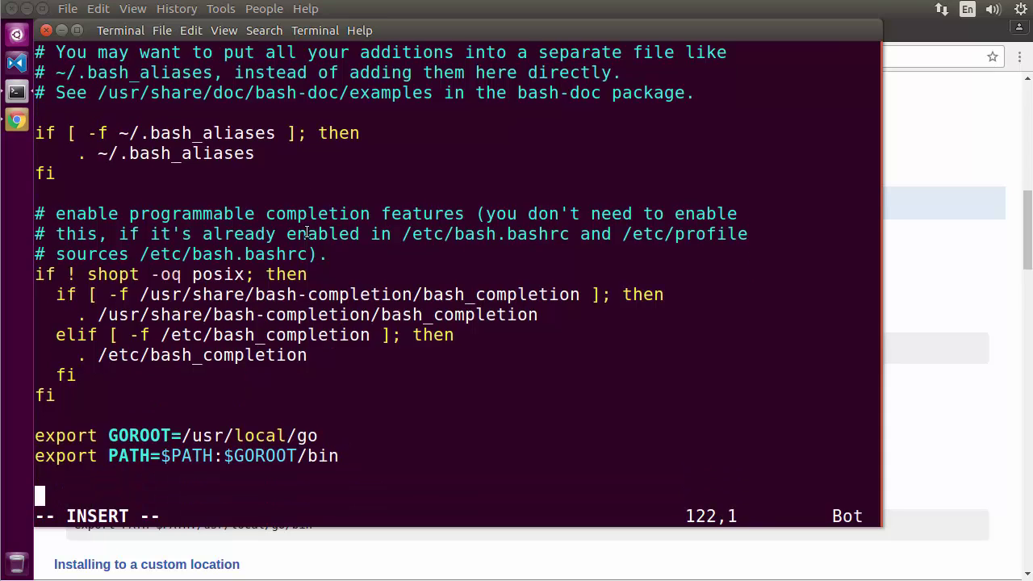
# - Save .bashrc and quit vim
pyautogui.press('Escape')
pyautogui.write(':wq')
pyautogui.press('Return')
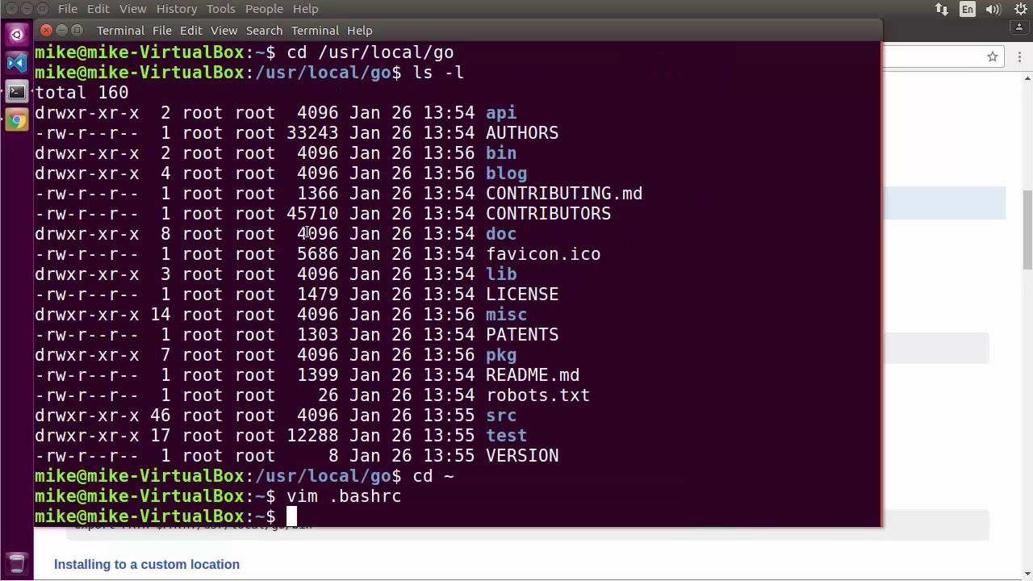
# - Reload ~/.bashrc in the current shell with source and check the installed Go version
pyautogui.write('source ')
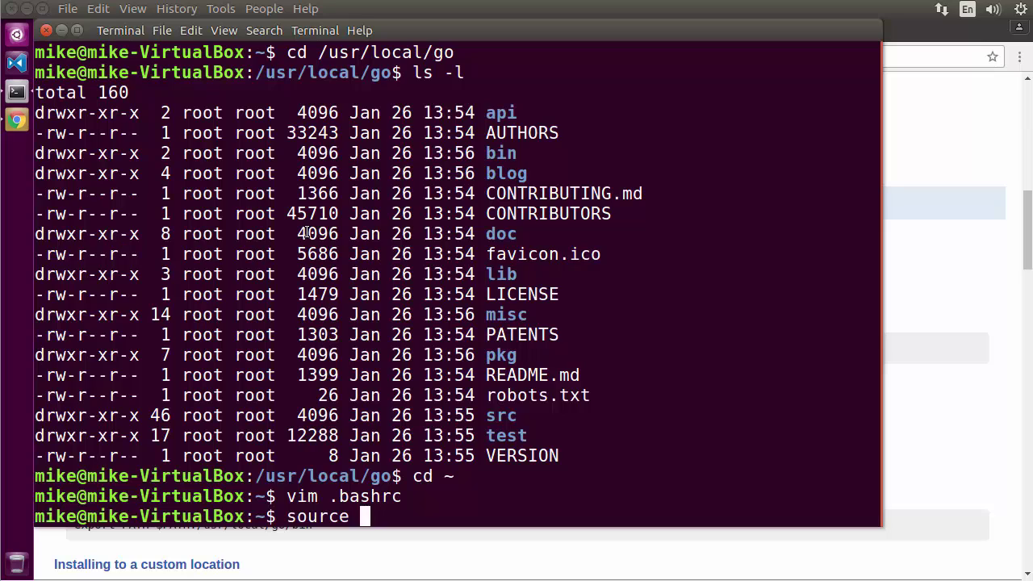
pyautogui.write('~/.basr')
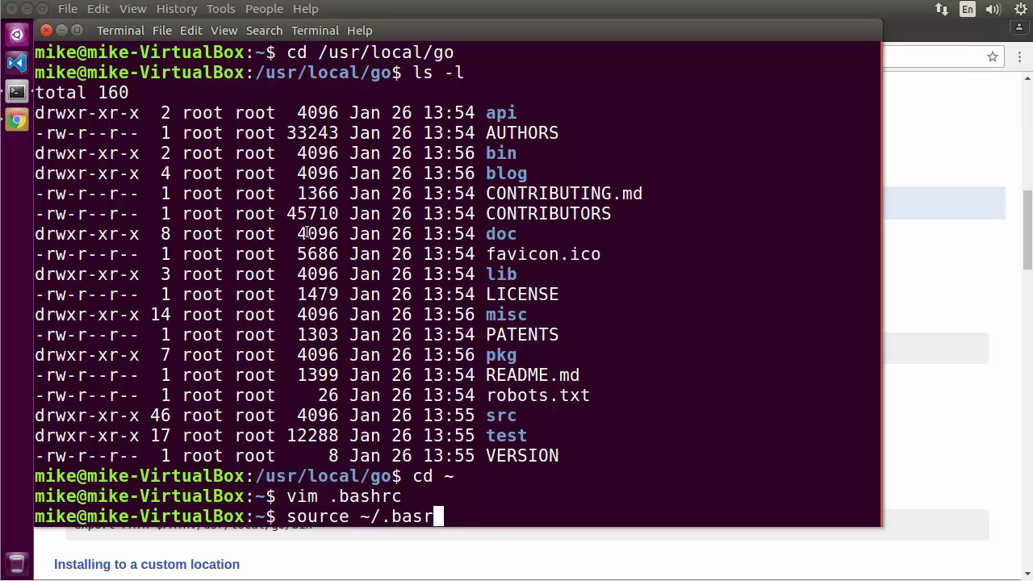
pyautogui.press('BackSpace')
pyautogui.write('hrc')
pyautogui.press('Return')
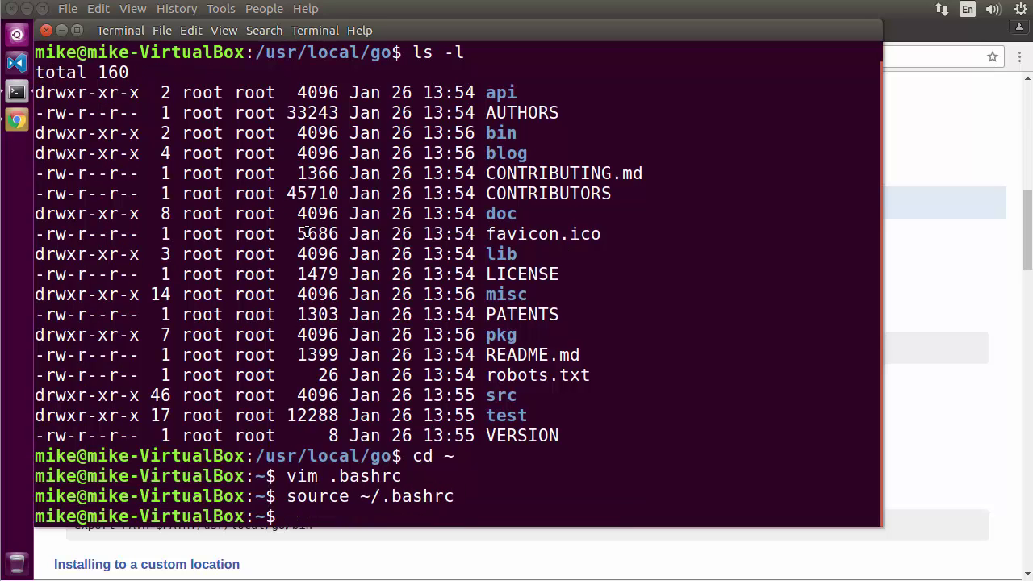
pyautogui.write('go version')
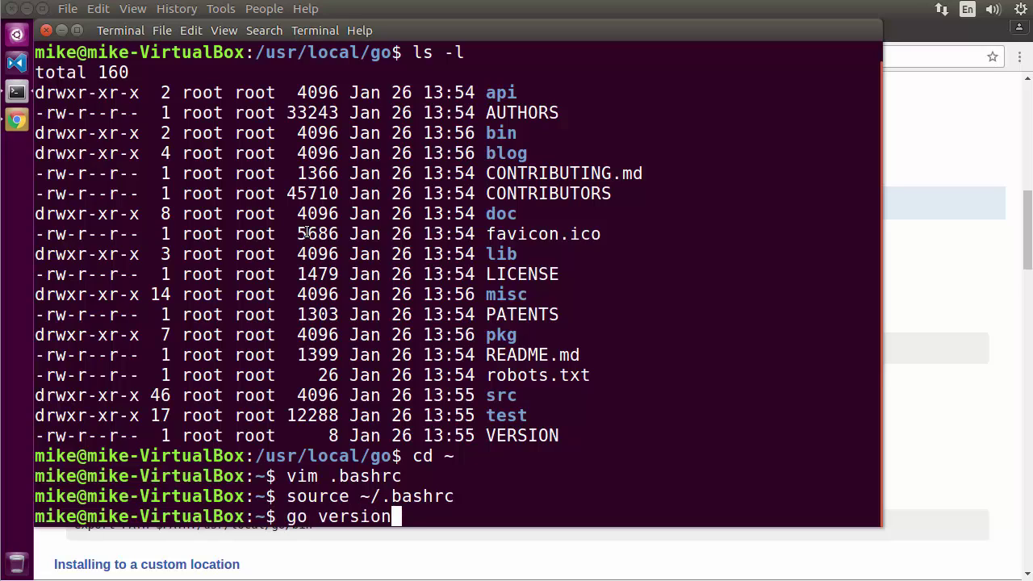
pyautogui.press('Return')
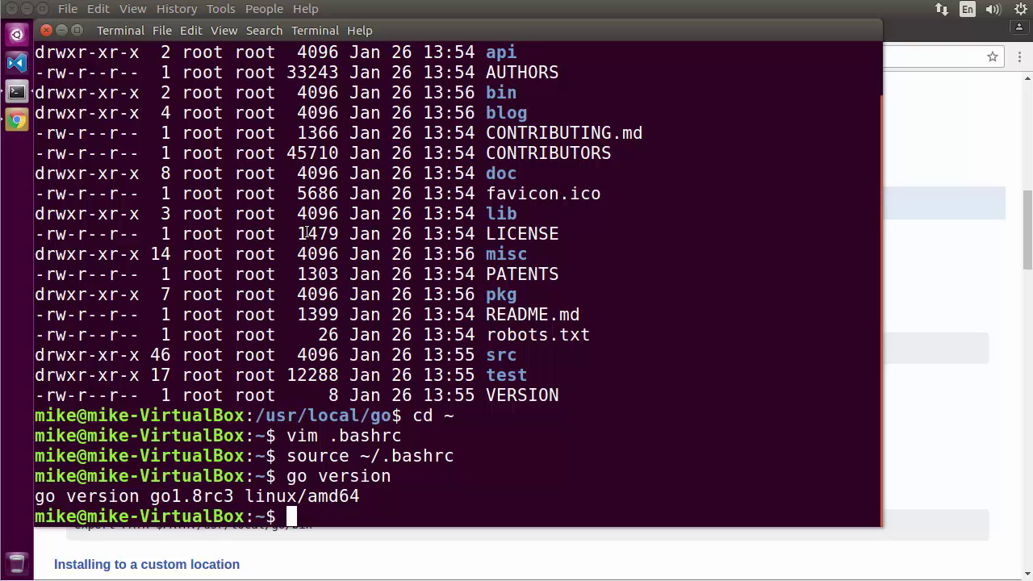
# - Reopen .bashrc in vim and append an export line setting GOPATH to the absolute path of the home directory's golib folder
pyautogui.press('Up')
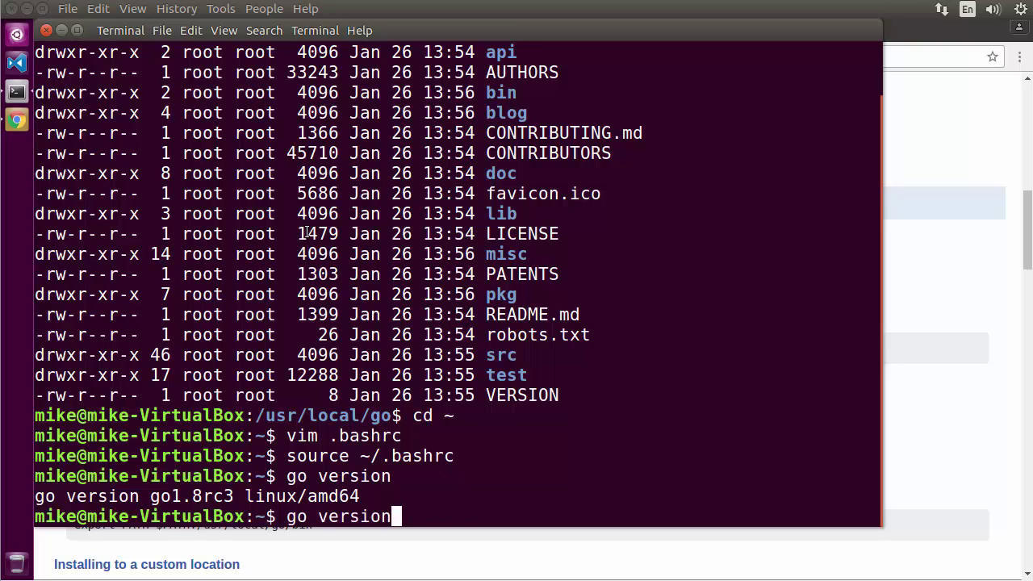
pyautogui.press('Up')
pyautogui.press('Up')
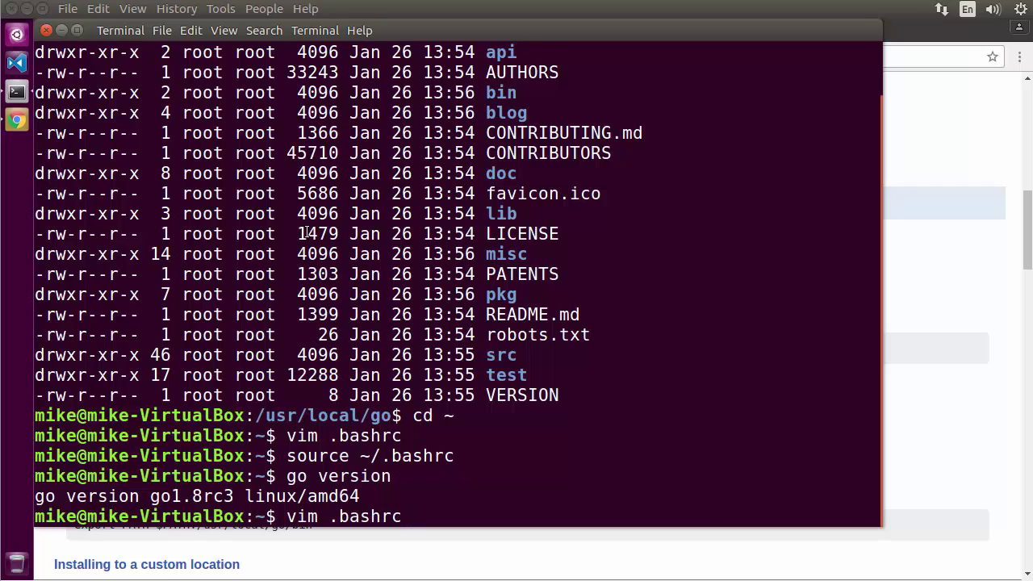
pyautogui.press('Return')
pyautogui.hotkey('shift', 'g')
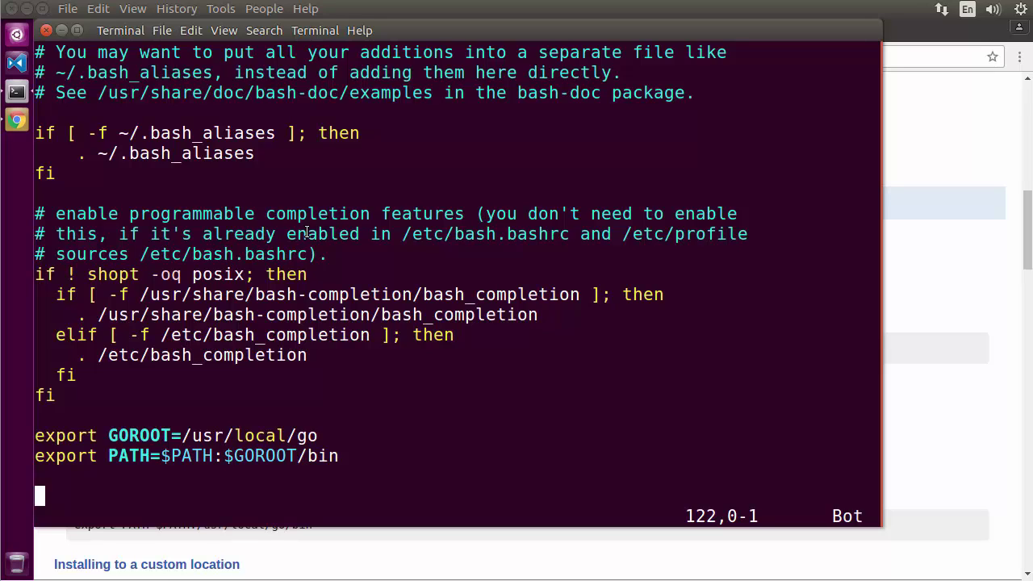
pyautogui.press('i')
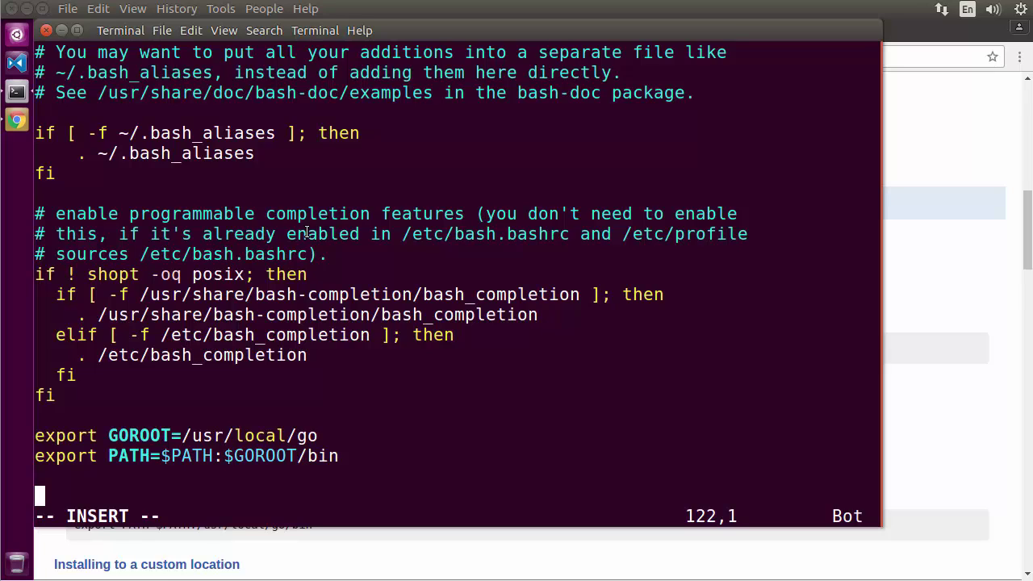
pyautogui.write('export ')
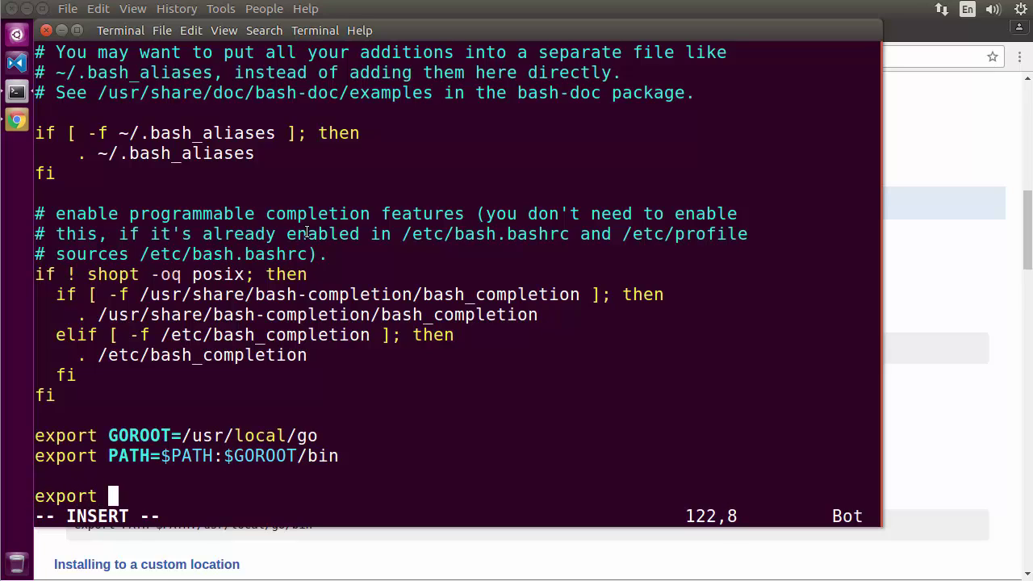
pyautogui.write('GOPATH=')
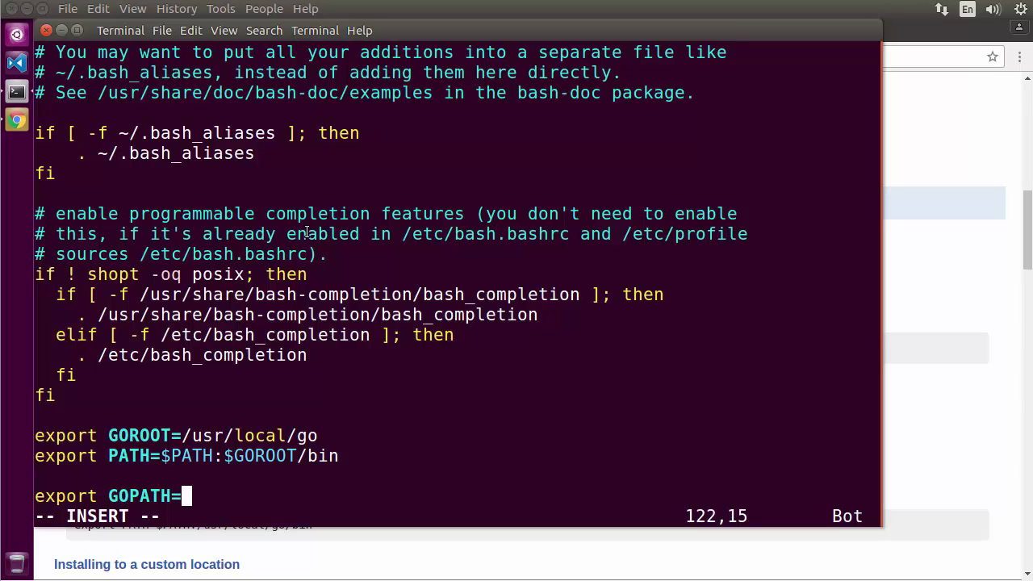
pyautogui.write('/home/mike')
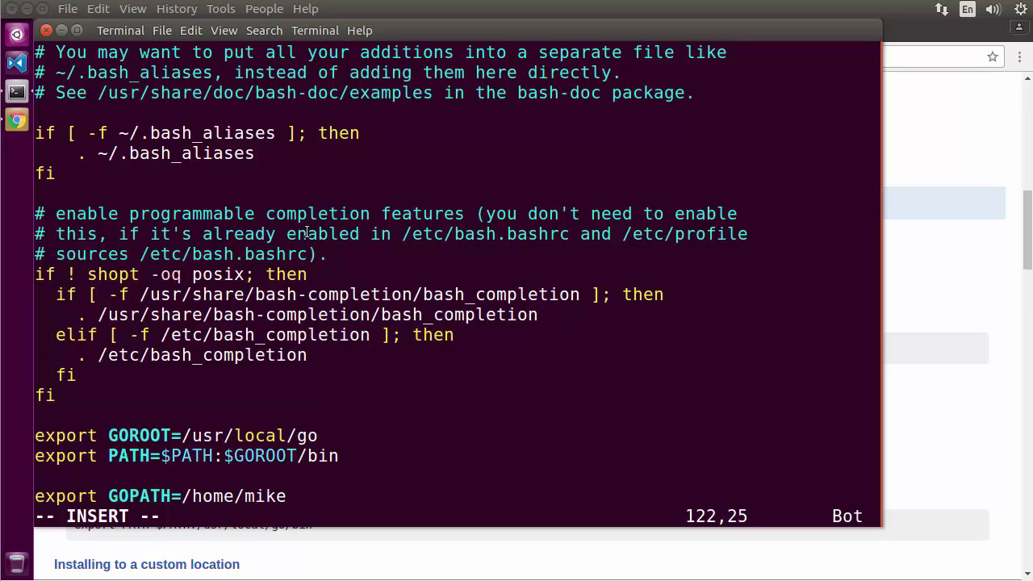
pyautogui.write('/golib')
pyautogui.press('Return')
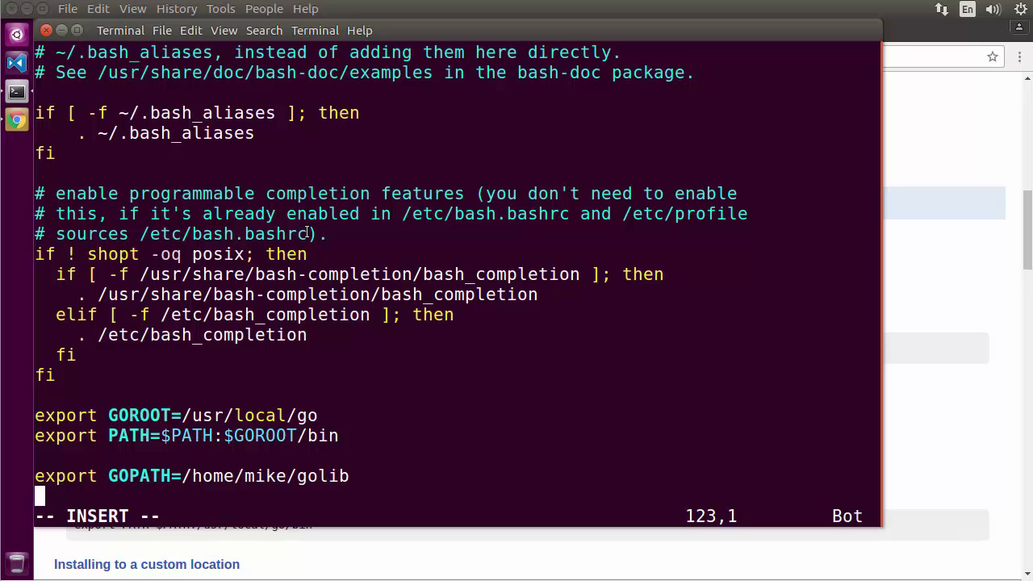
# - Add the line "export PATH=$PATH:$GOPATH/bin" below the GOPATH export in .bashrc
pyautogui.write('export ')
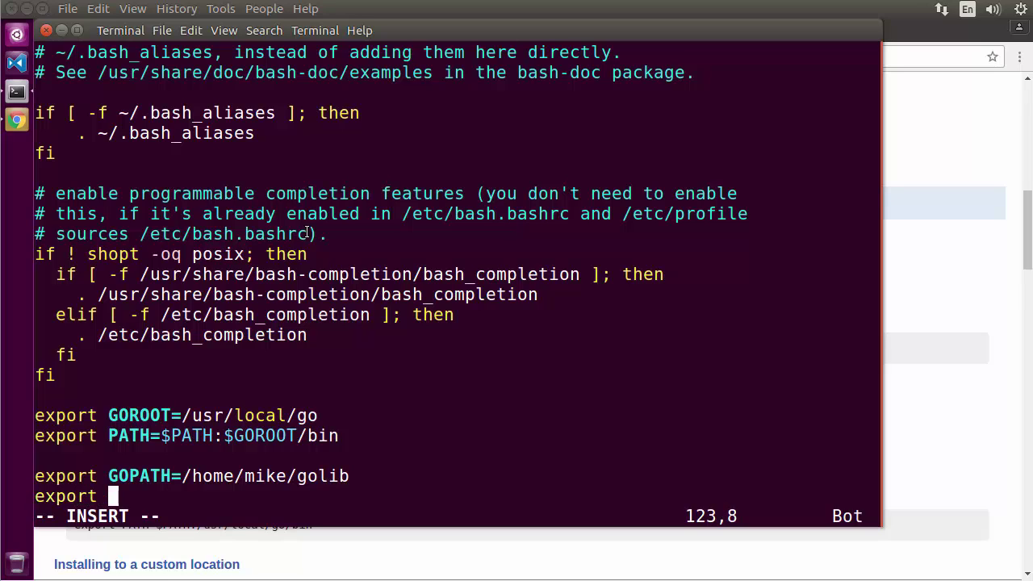
pyautogui.write('PATH=$PATH:')
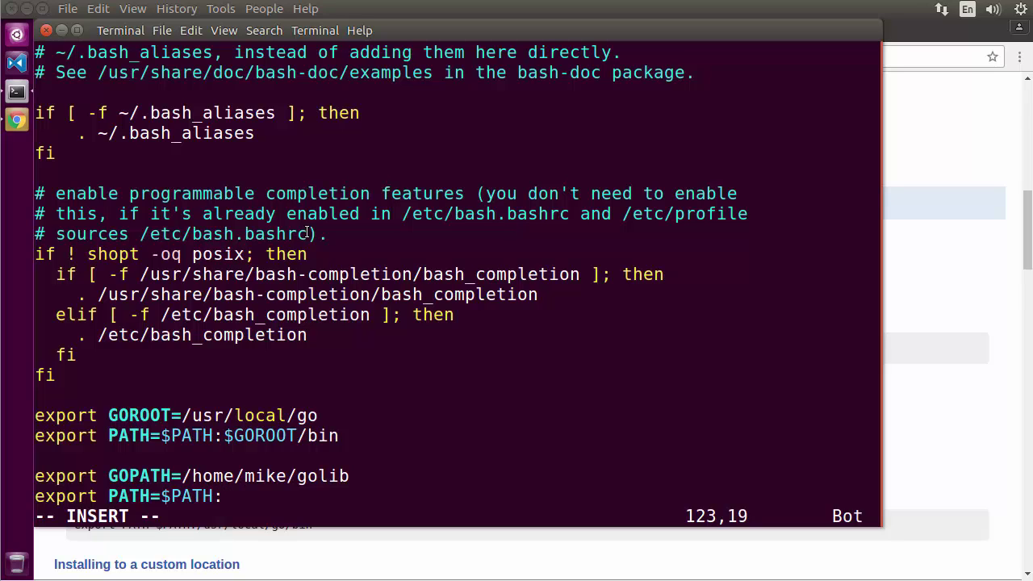
pyautogui.write('$GOPATH')
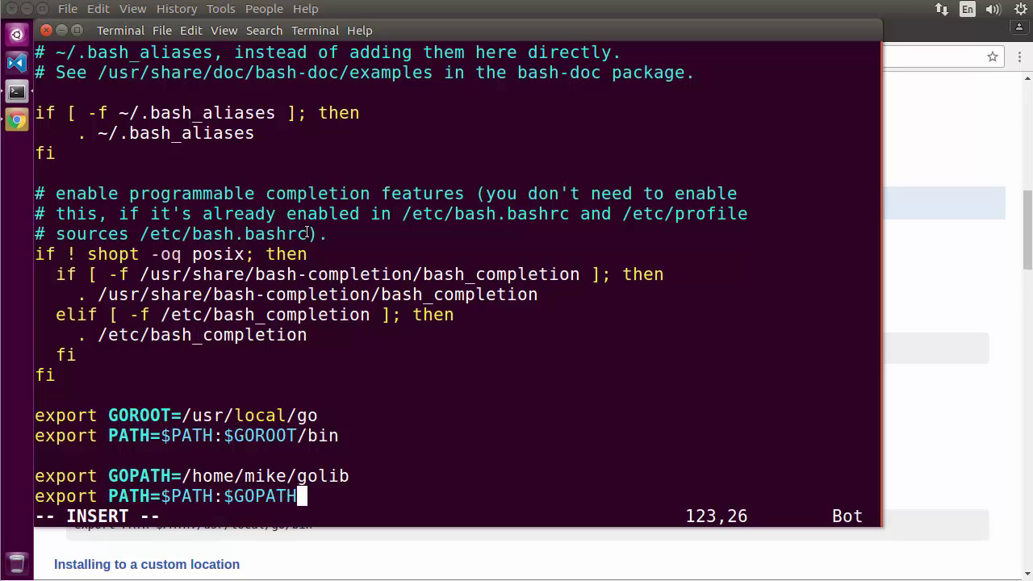
pyautogui.write('/bin')
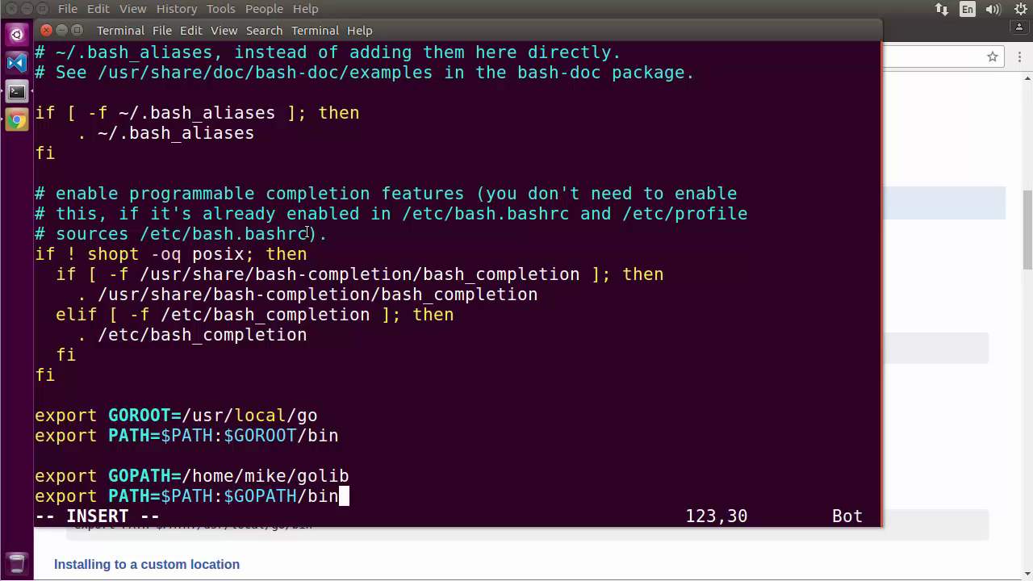
# - Save .bashrc, quit vim and reload ~/.bashrc in the current shell with source
pyautogui.press('Escape')
pyautogui.write(':wq')
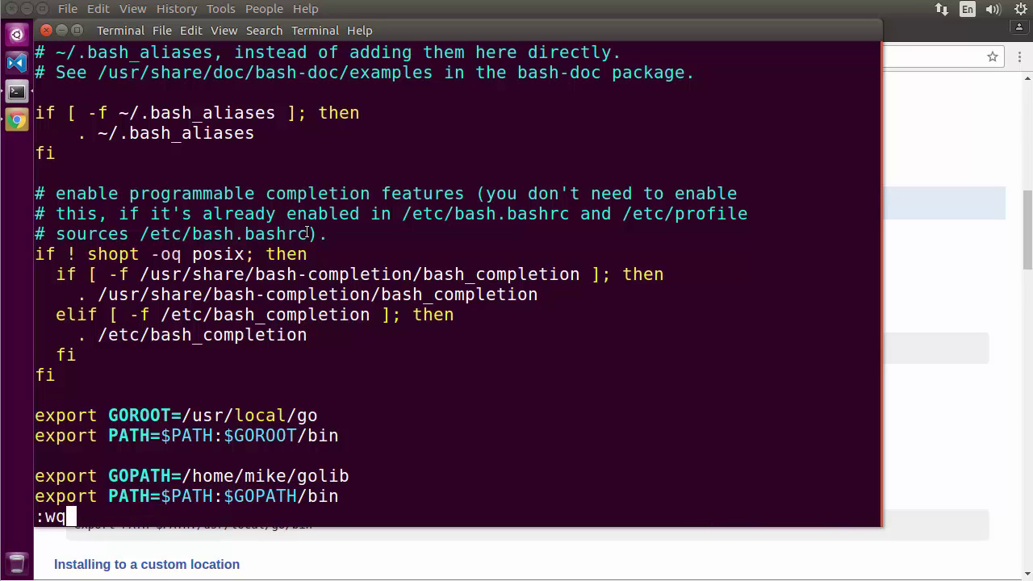
pyautogui.press('Return')
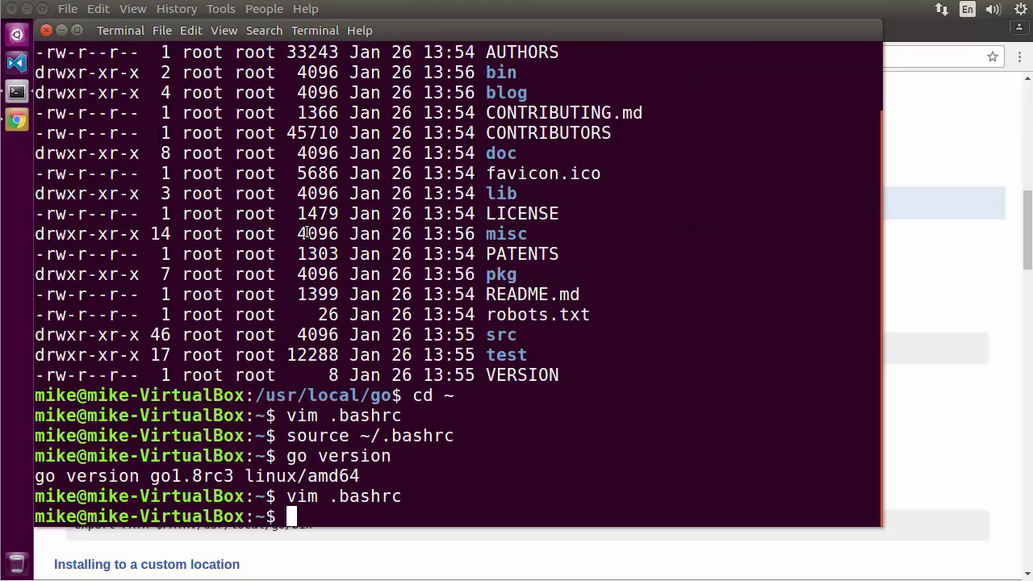
pyautogui.press('Up')
pyautogui.press('Up')
pyautogui.press('Up')
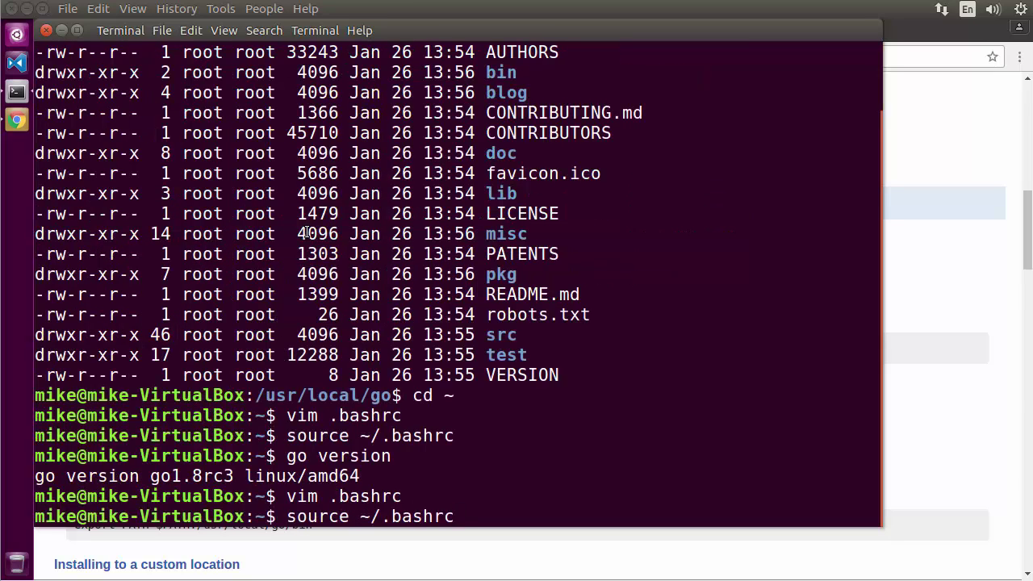
pyautogui.press('Return')
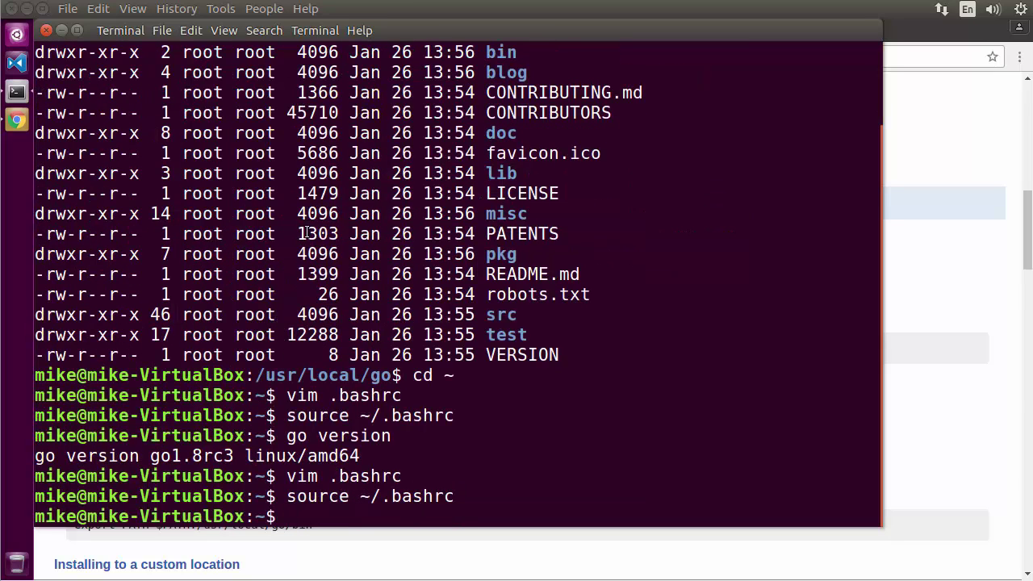
# - List the contents of the home directory and of its golib folder, ending back in the home directory
pyautogui.write('ls')
pyautogui.press('Return')
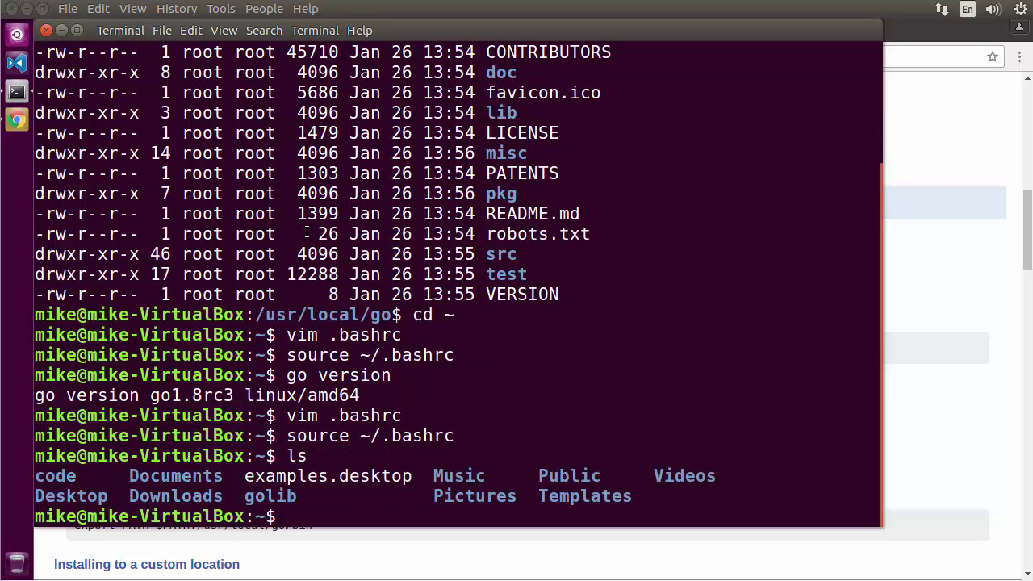
pyautogui.write('cd gol')
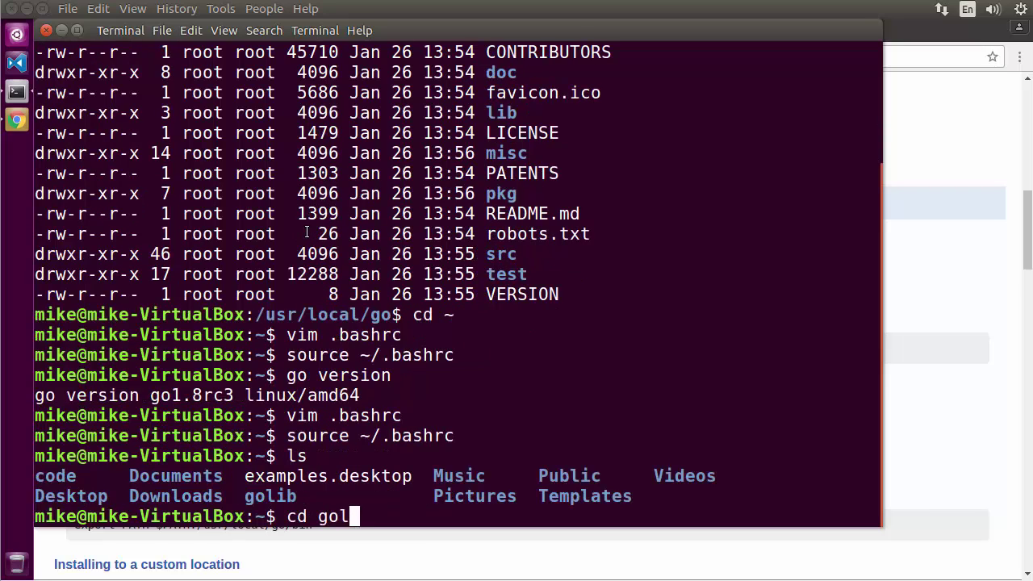
pyautogui.write('ib')
pyautogui.press('Return')
pyautogui.write('ls')
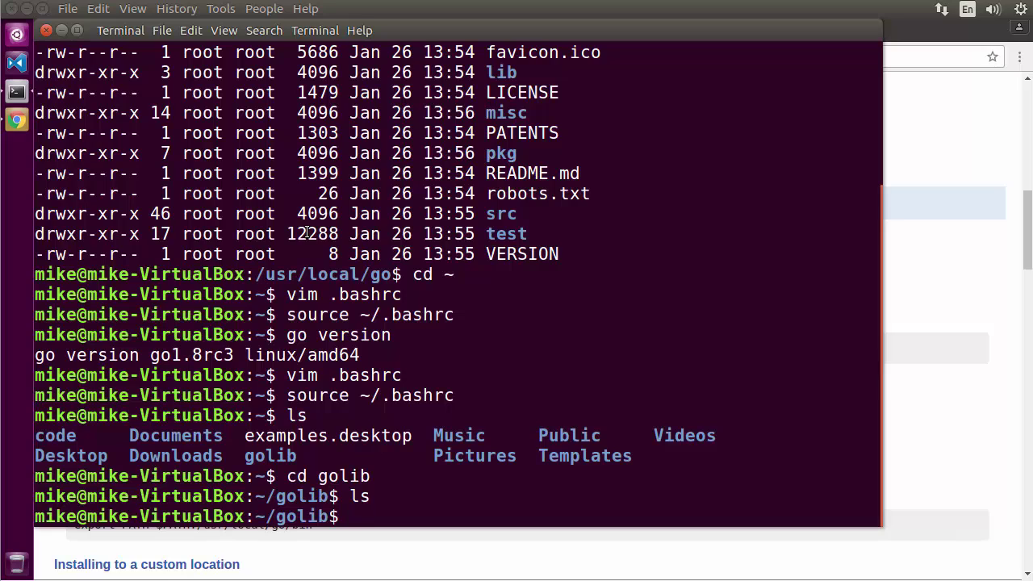
pyautogui.write('cd ..')
pyautogui.press('Return')
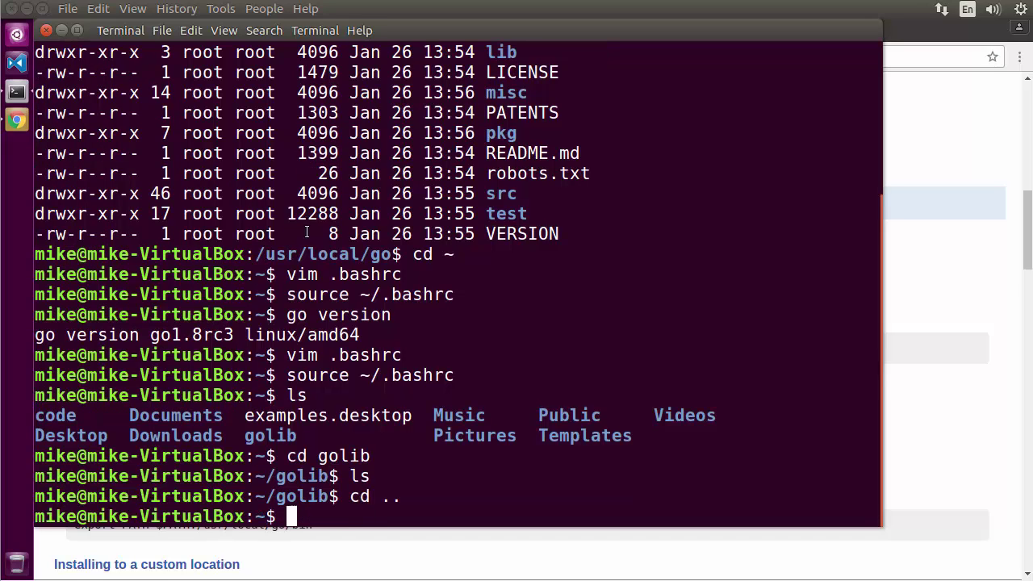
# - Download and install the package github.com/nsf/gocode with go get
pyautogui.write('go get ')
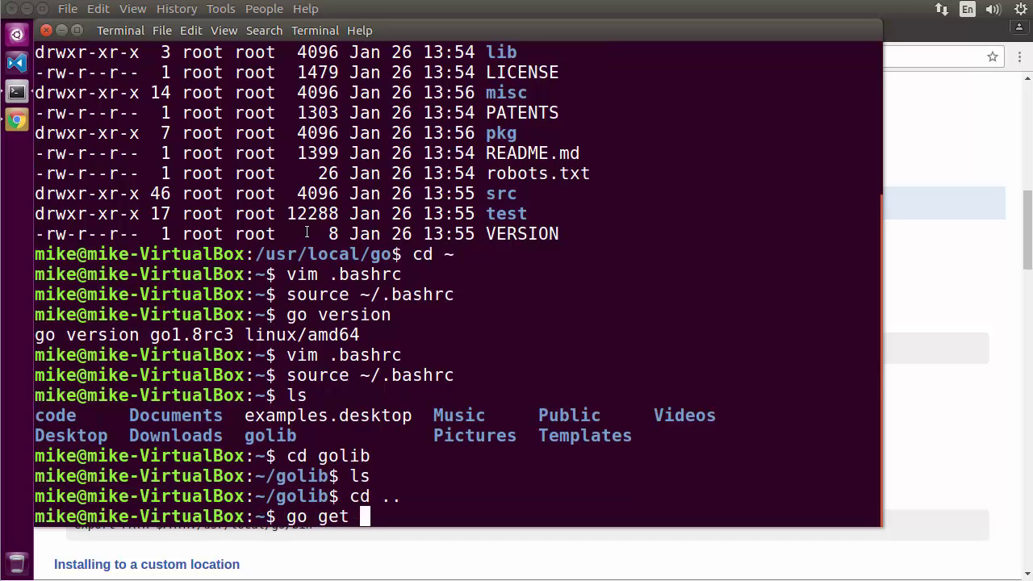
pyautogui.write('github.com')
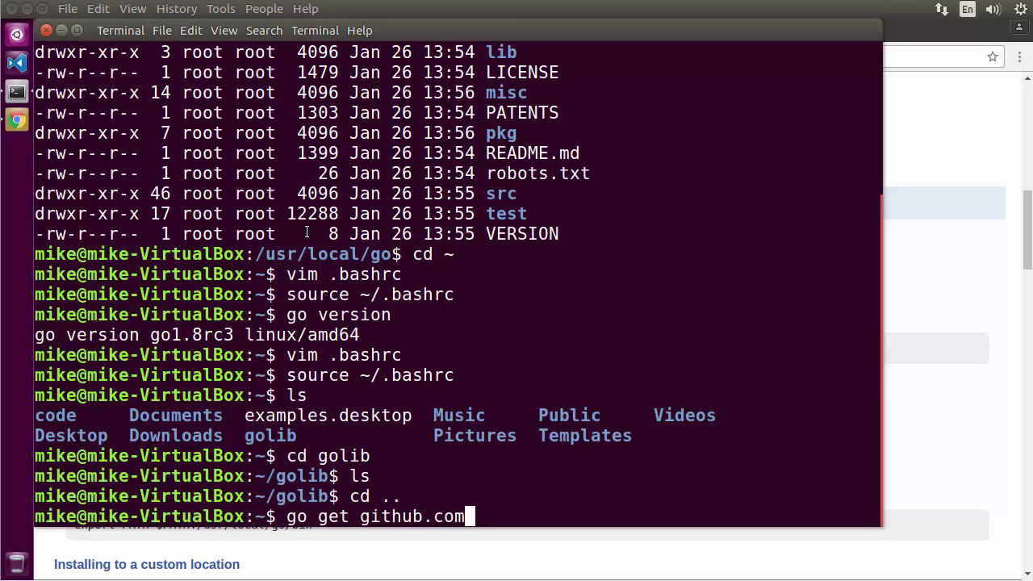
pyautogui.write('/nsf/gocode')
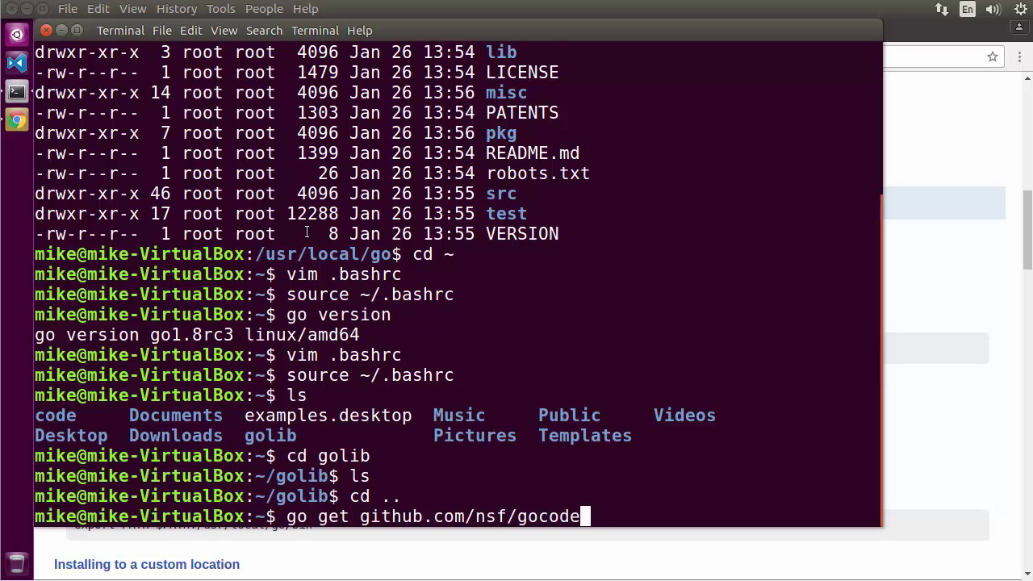
pyautogui.press('Return')
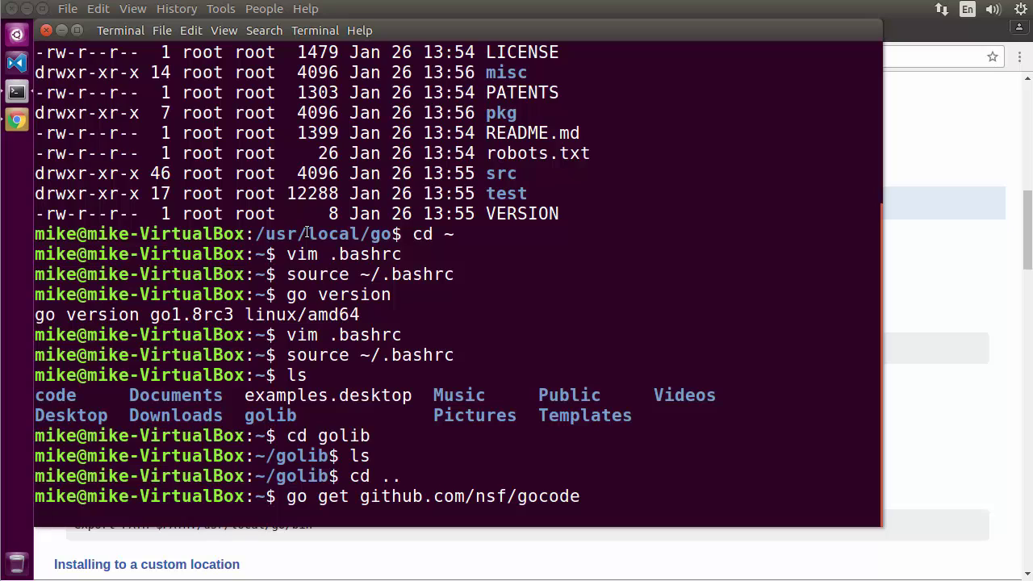
# - List the contents of the golib folder and of its bin subfolder
pyautogui.write('cd golib')
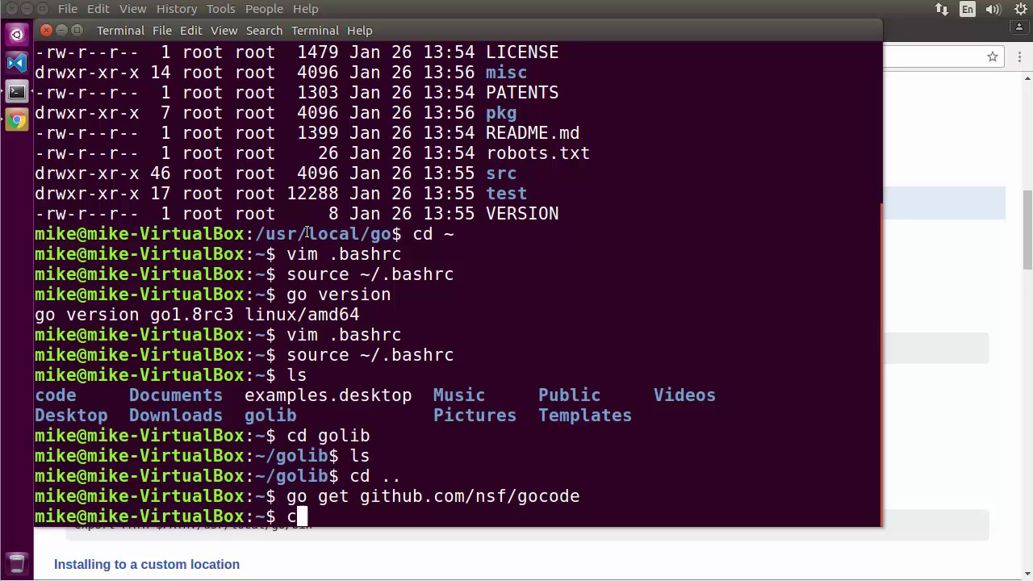
pyautogui.press('Return')
pyautogui.write('ls')
pyautogui.press('Return')
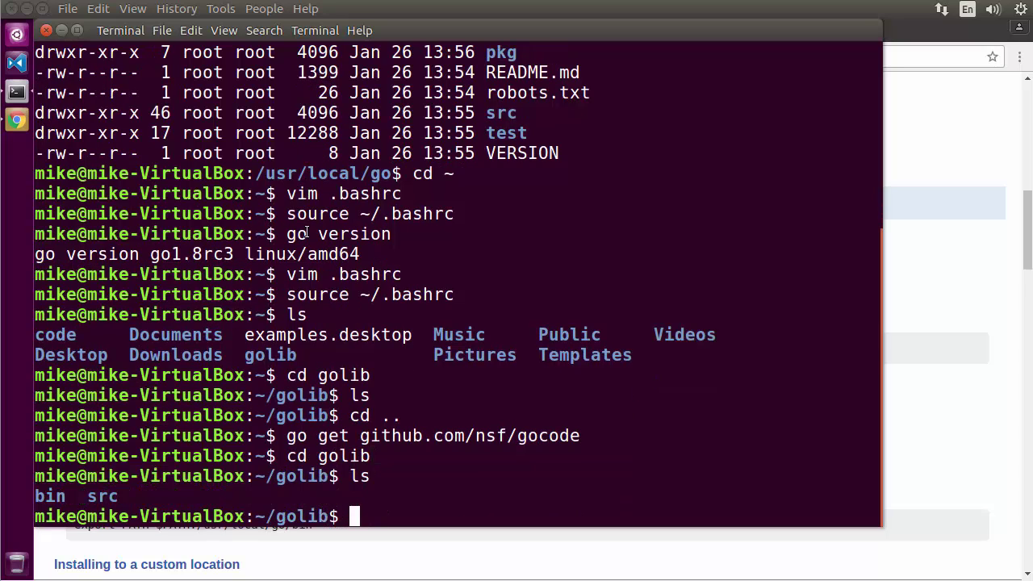
pyautogui.write('cd bin')
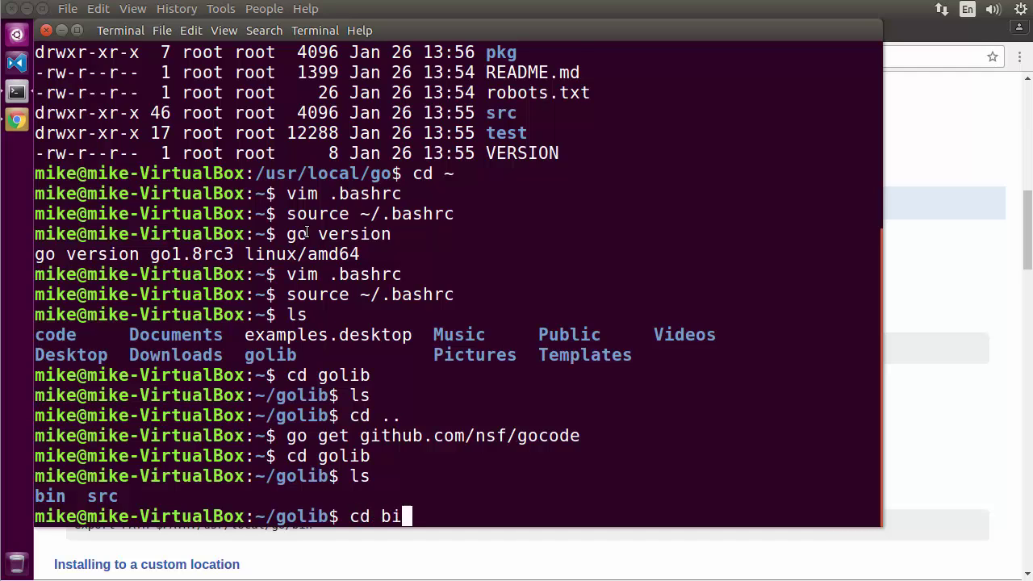
pyautogui.press('Return')
pyautogui.write('ls')
pyautogui.press('Return')
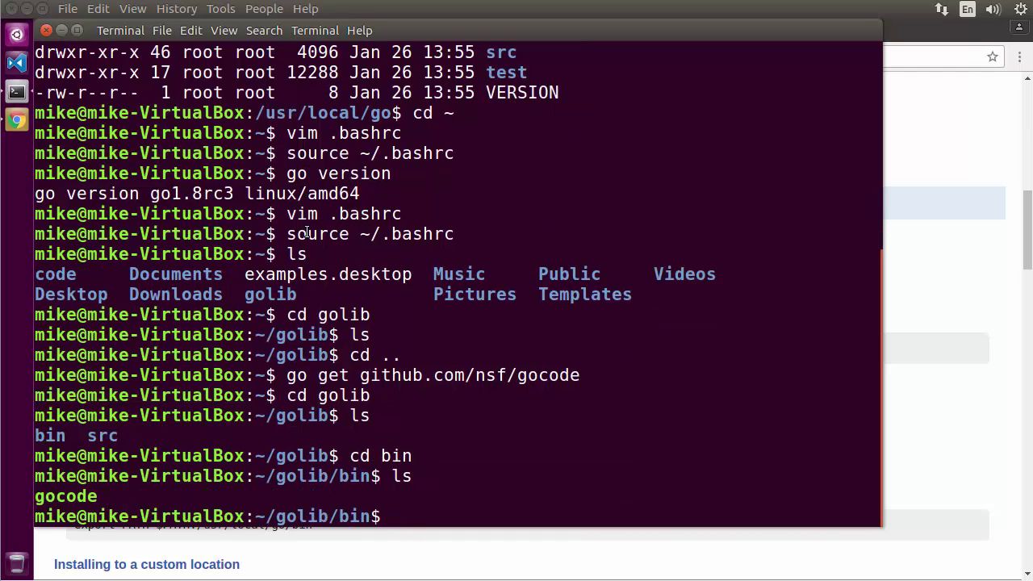
# - Change from golib/bin to the sibling src folder and list its contents
pyautogui.write('cd ./s')
pyautogui.press('BackSpace')
pyautogui.press('BackSpace')
pyautogui.write('./src')
pyautogui.press('Return')
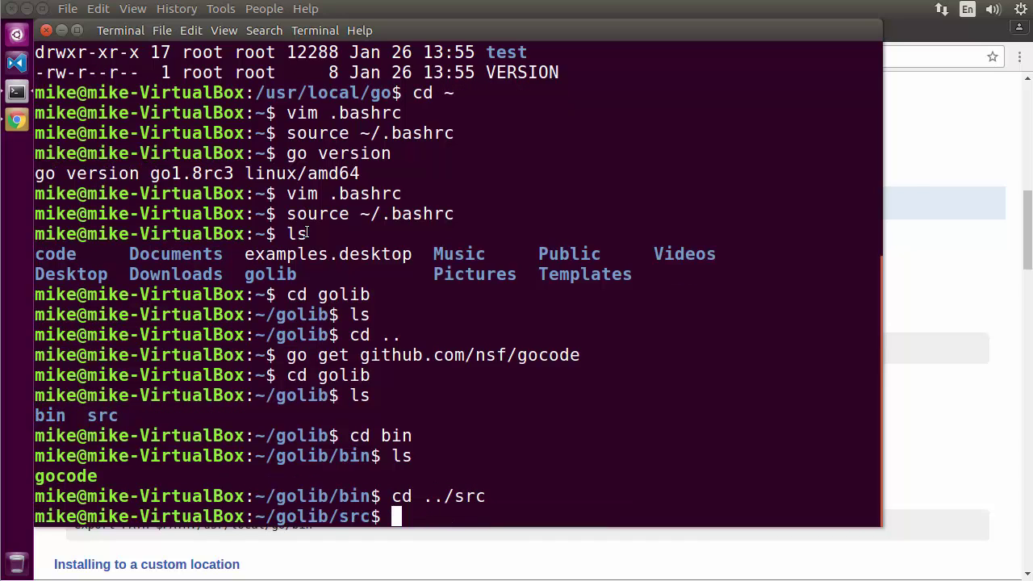
pyautogui.write('ls')
pyautogui.press('Return')
# - Change into github.com/nsf inside golib/src and list its contents
pyautogui.write('cd gi')
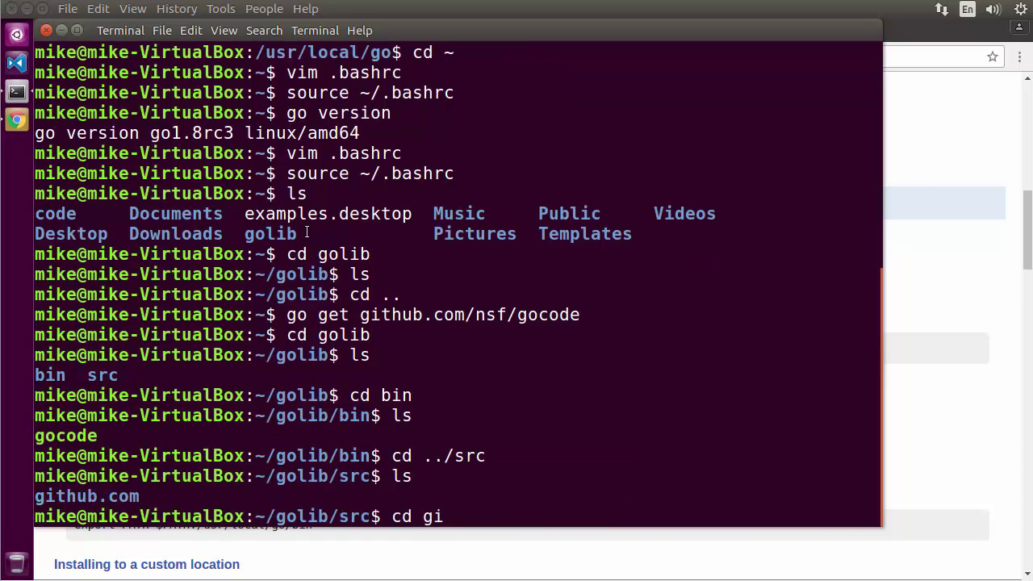
pyautogui.press('Tab')
pyautogui.write('n')
pyautogui.press('Tab')
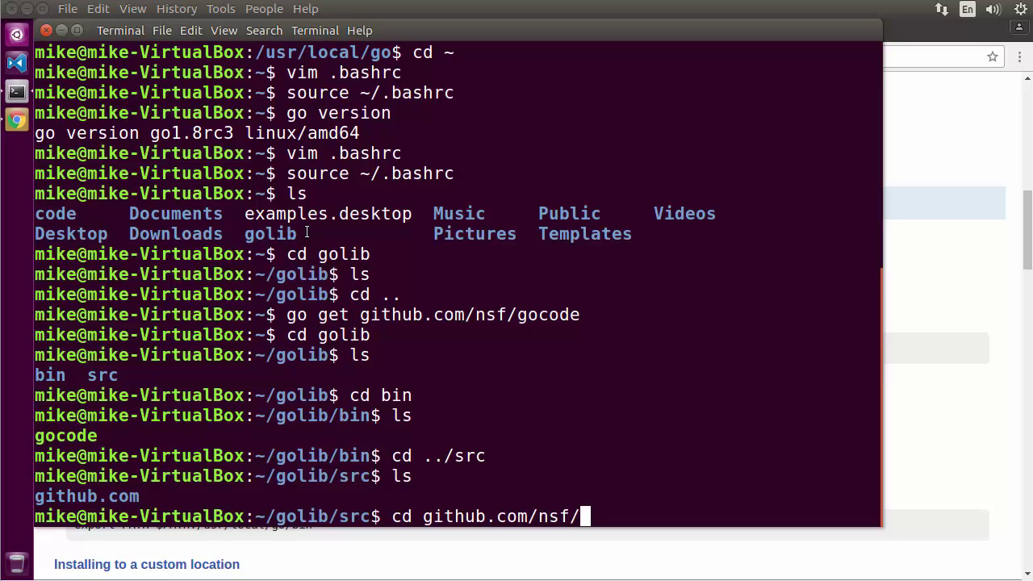
pyautogui.press('Return')
pyautogui.write('ls')
pyautogui.press('Return')
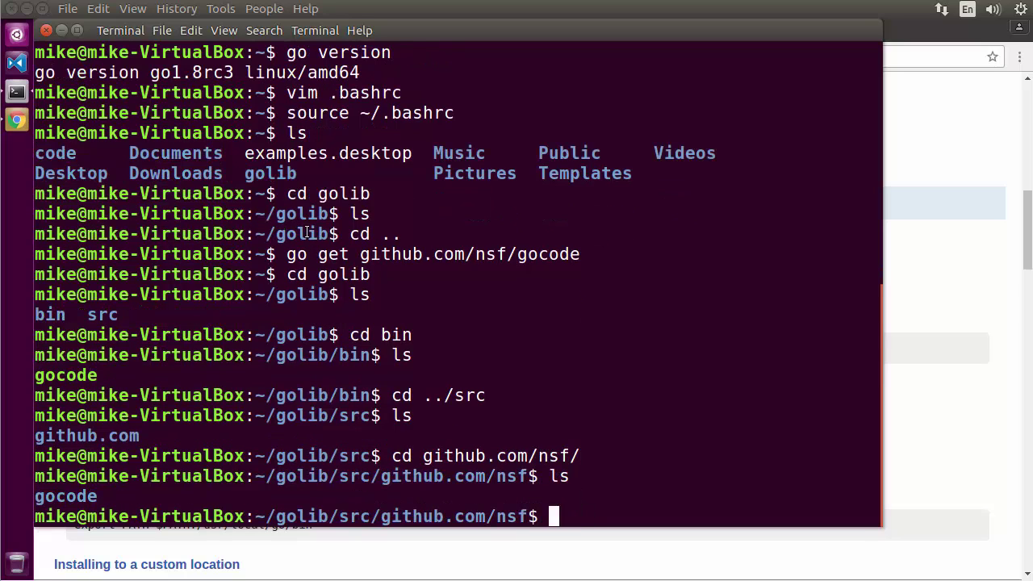
# - Enter the gocode source folder, list its files and return to the home directory
pyautogui.write('cd go')
pyautogui.press('Tab')
pyautogui.press('Return')
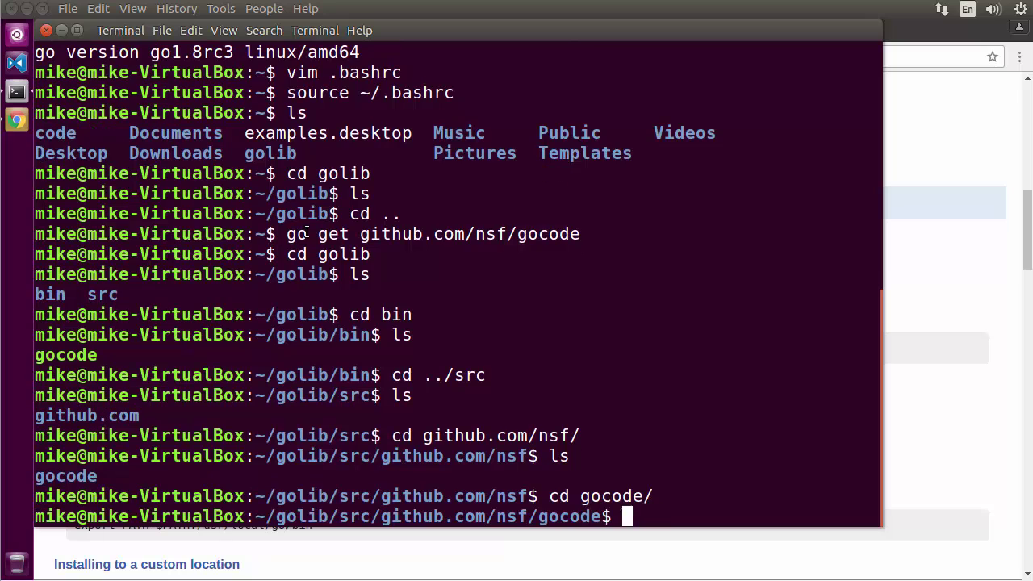
pyautogui.write('ls')
pyautogui.press('Return')
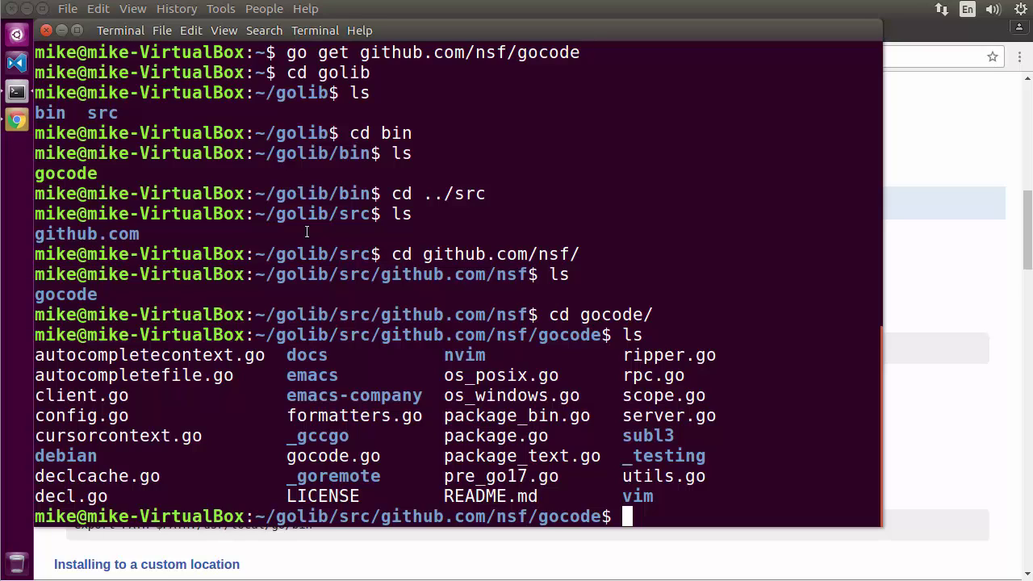
pyautogui.write('cd ~')
pyautogui.press('Return')
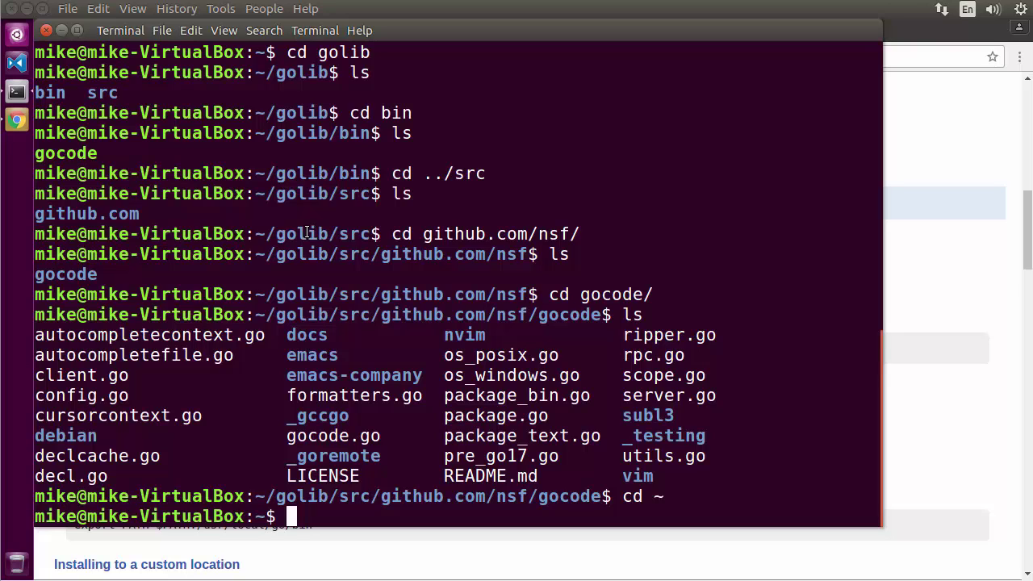
# - Open ~/.bashrc in vim and append an export line extending GOPATH with $GOPATH: plus the full path of the home directory's code folder
pyautogui.write('vim ~/')
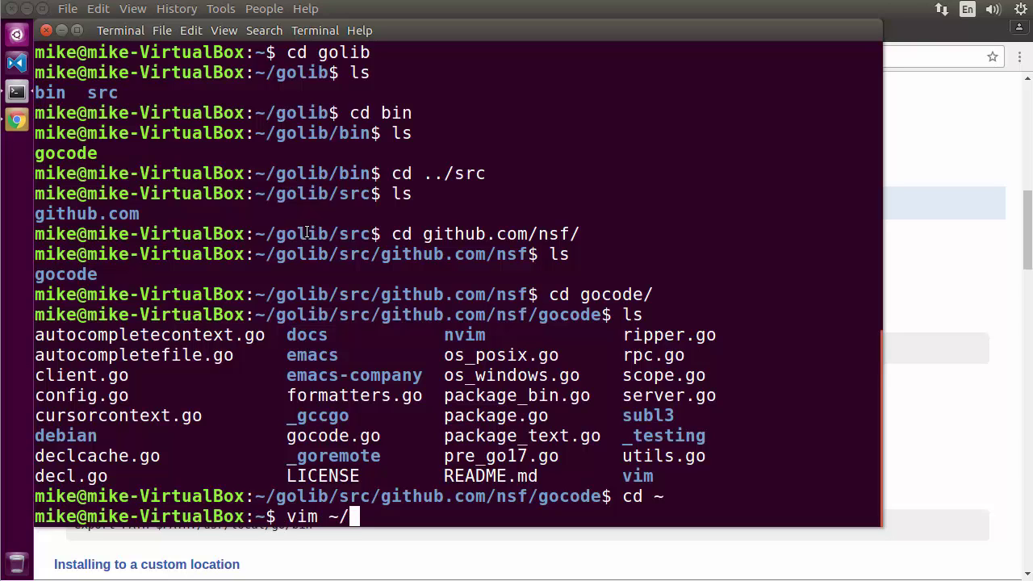
pyautogui.write('.bashrc')
pyautogui.press('Return')
pyautogui.press('i')
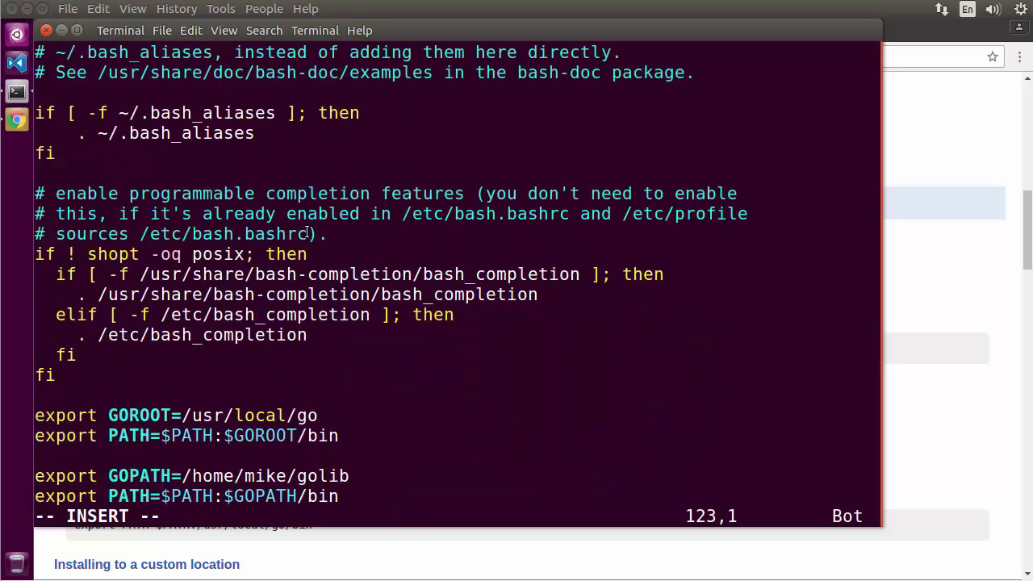
pyautogui.press('End')
pyautogui.press('Return')
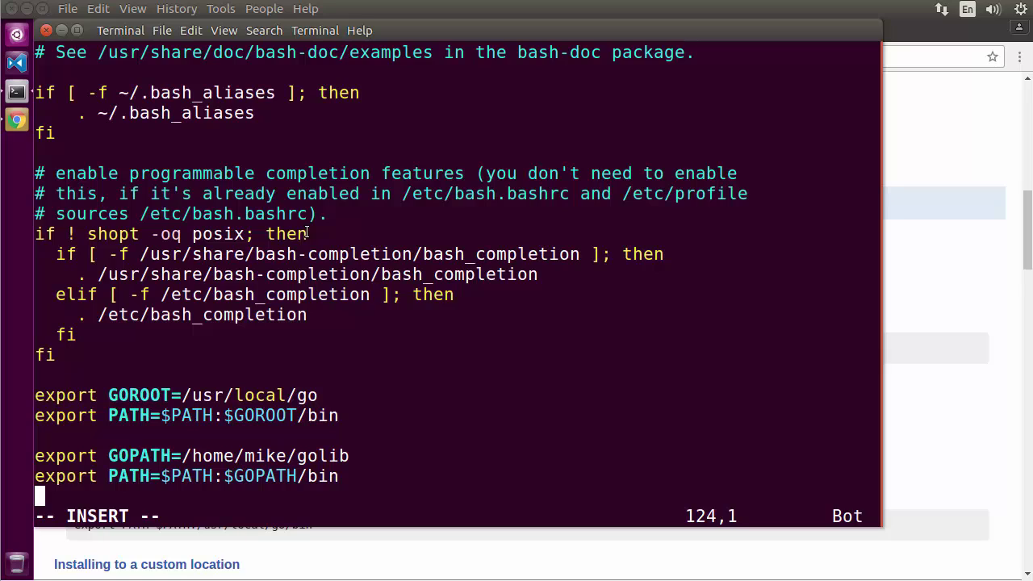
pyautogui.write('ex')
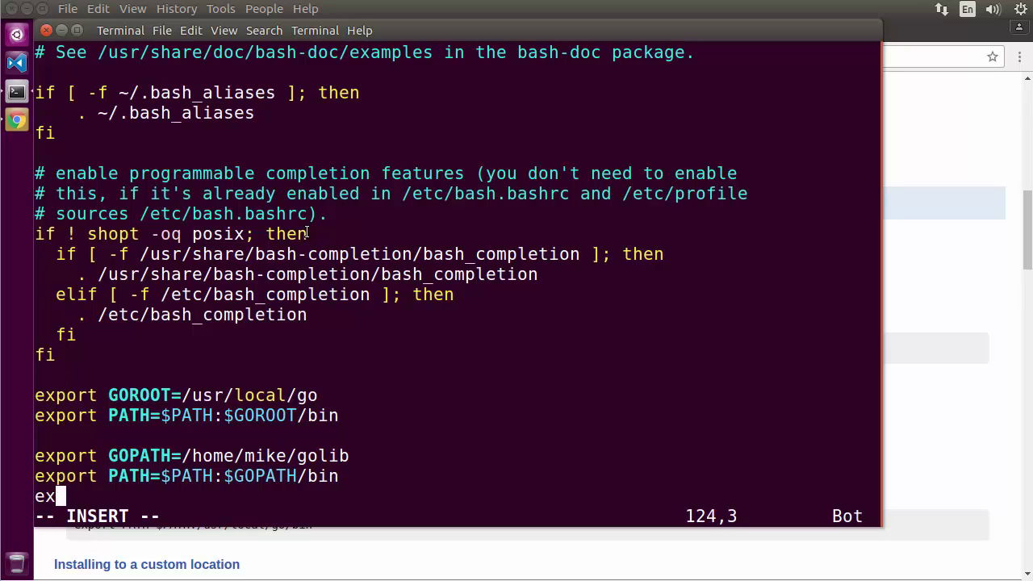
pyautogui.write('port GOPATH=$GOPATH:')
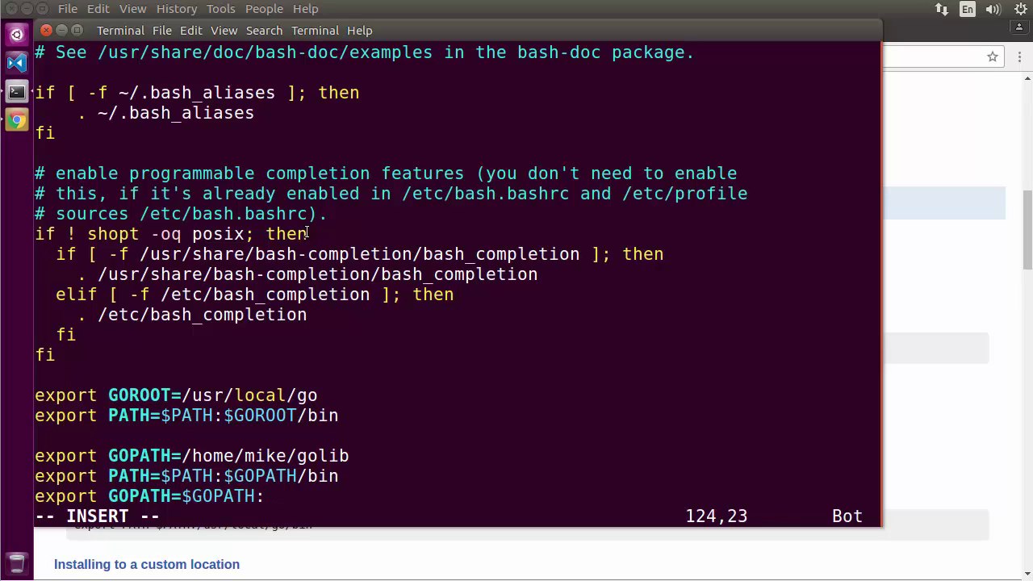
pyautogui.write('/home/')
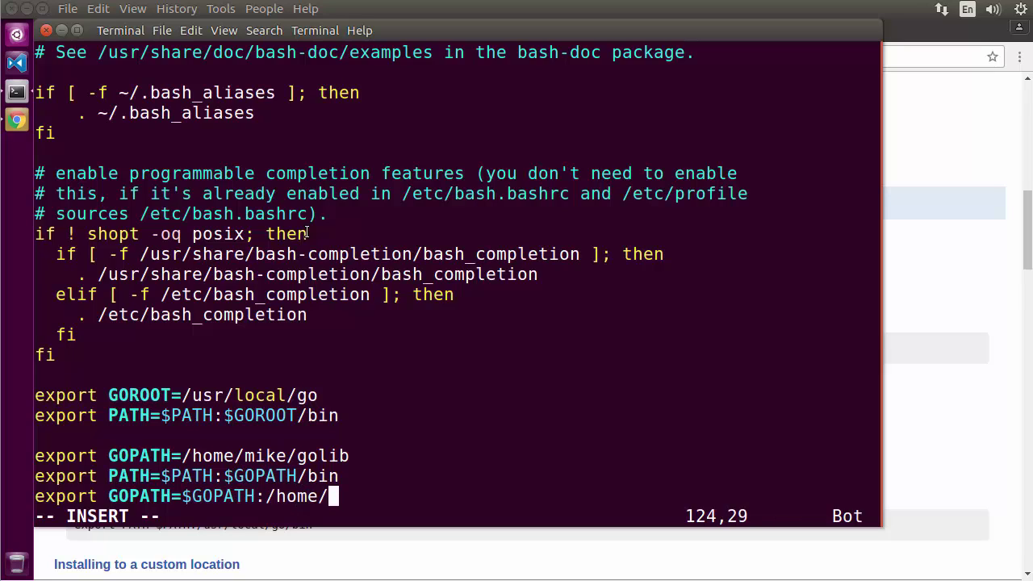
pyautogui.write('mike/code')
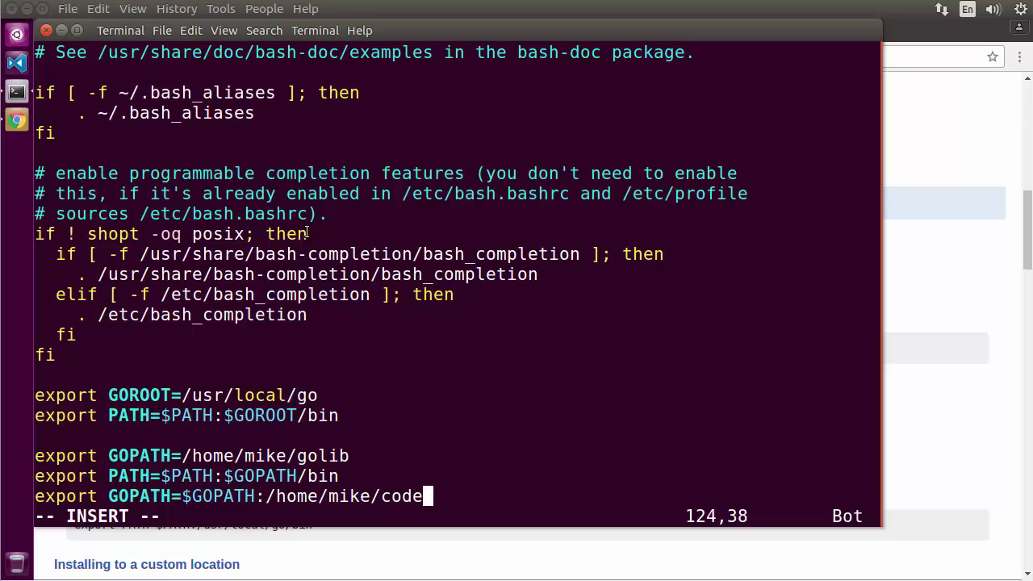
# - Save .bashrc, quit vim and reload the file with source ~/.bashrc
pyautogui.press('Escape')
pyautogui.write(':wq')
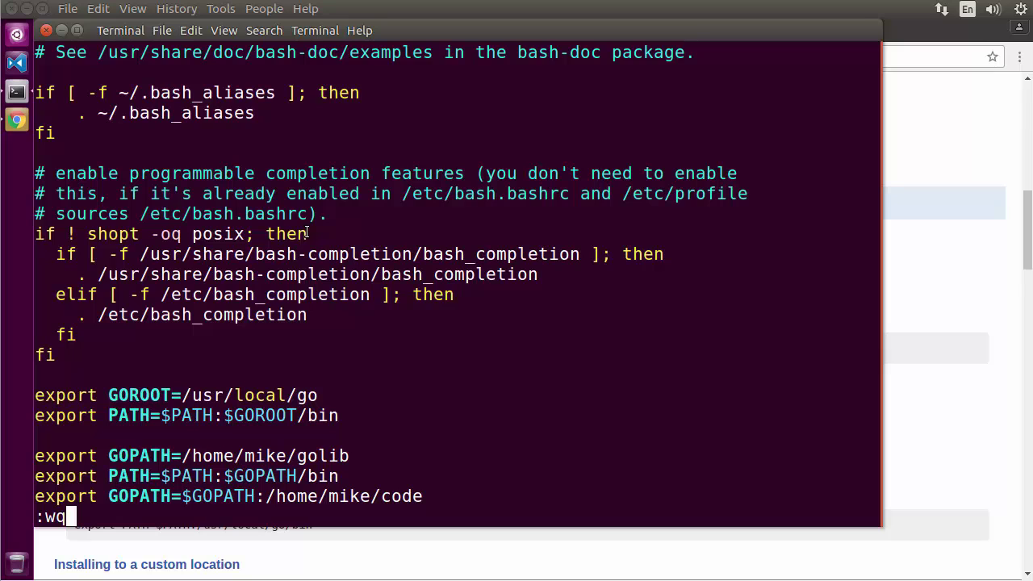
pyautogui.press('Return')
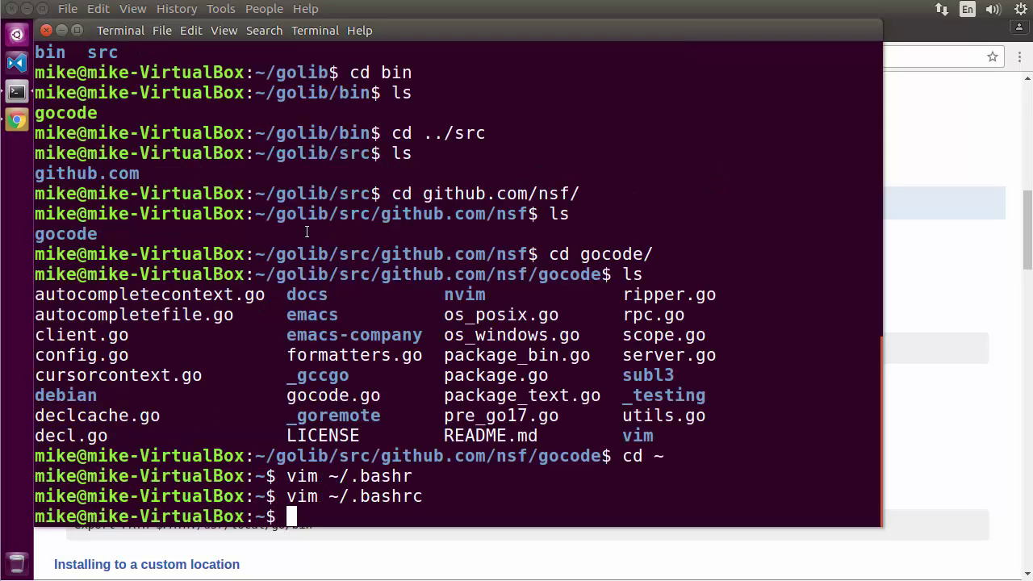
pyautogui.press('Up')
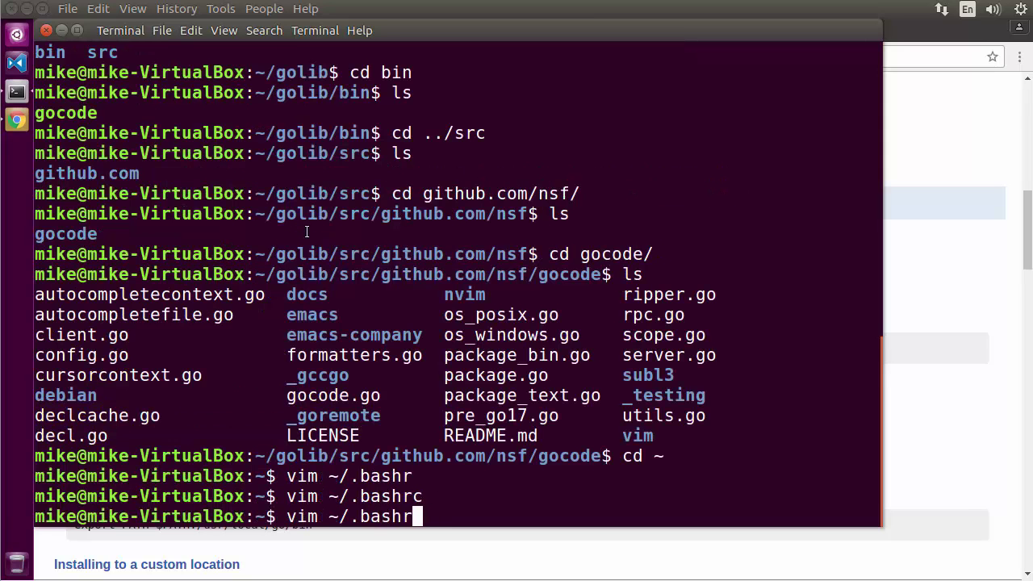
pyautogui.press('Down')
pyautogui.write('source ~/.bashrc')
pyautogui.press('Return')
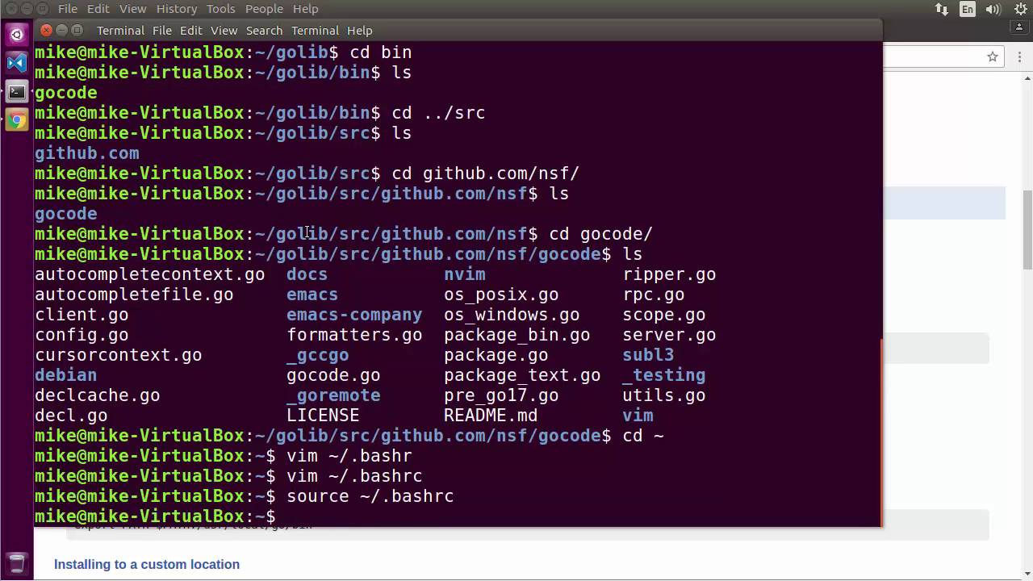
# - Change into the golib folder
pyautogui.write('cd golib')
pyautogui.press('Return')
pyautogui.write('rm -r *')
pyautogui.press('Return')
pyautogui.write('q')
pyautogui.press('Return')
pyautogui.hotkey('ctrl', 'c')
pyautogui.write('rm -rr *')
pyautogui.press('Return')
pyautogui.hotkey('ctrl', 'c')
# - Force-delete everything inside golib recursively with rm -rf * and list the folder
pyautogui.write('rm -rf *')
pyautogui.press('Return')
pyautogui.write('ls ')
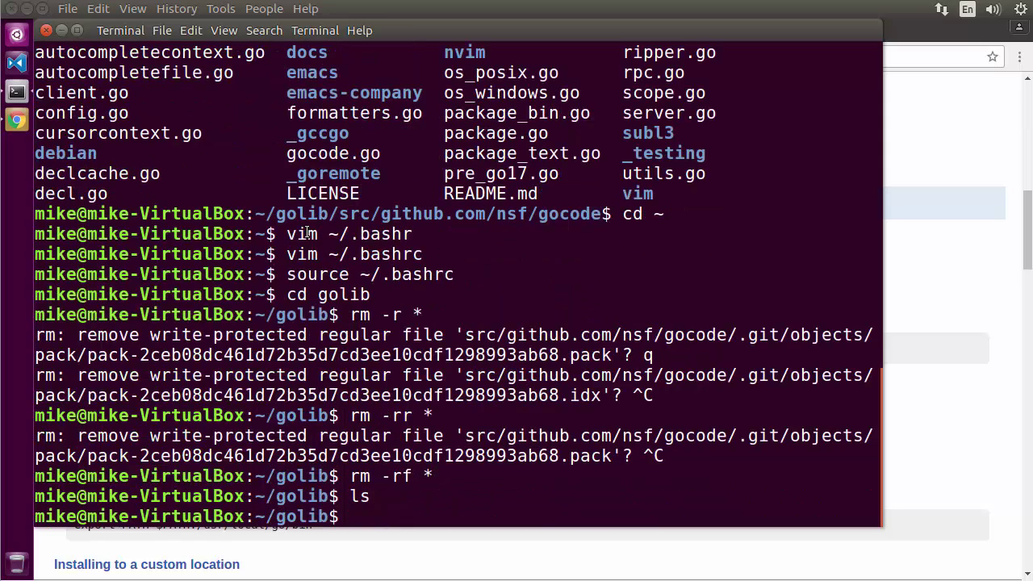
# - Return to the home directory and fetch the package github.com/nsf/gocode with go get
pyautogui.write('cd ..')
pyautogui.press('Return')
pyautogui.write('g')
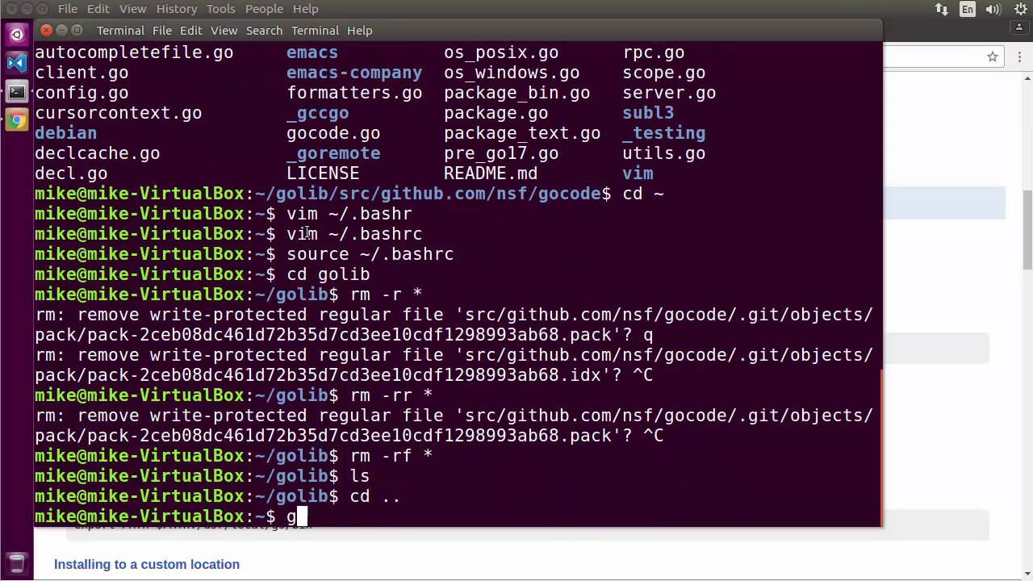
pyautogui.write('o get githu')
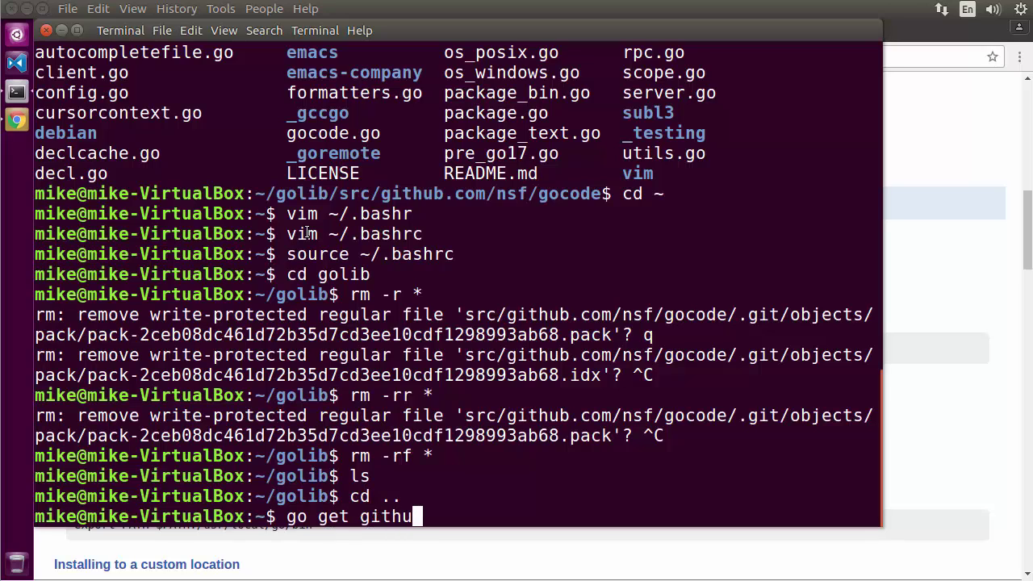
pyautogui.write('b.com/')
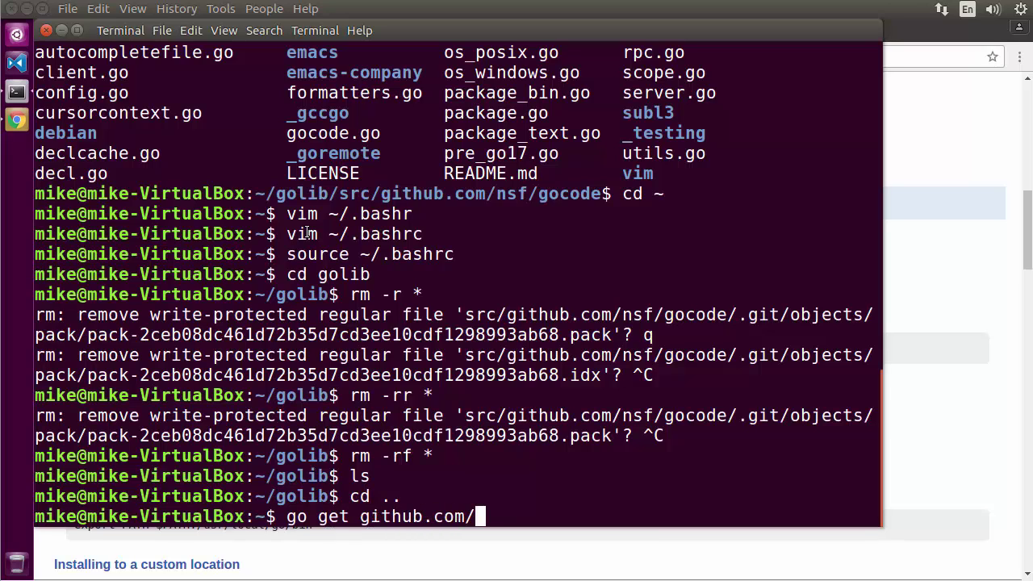
pyautogui.write('nsf/gocode')
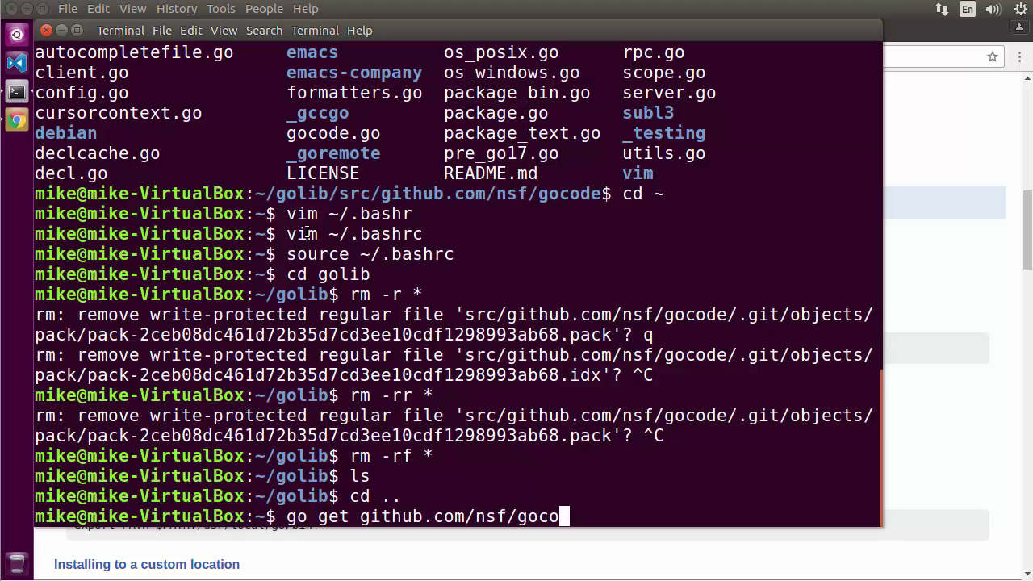
pyautogui.press('Return')
# - Enter the golib folder and list its contents to check where the package was installed
pyautogui.write('cd golib/')
pyautogui.press('Return')
pyautogui.write('ls')
pyautogui.press('Return')
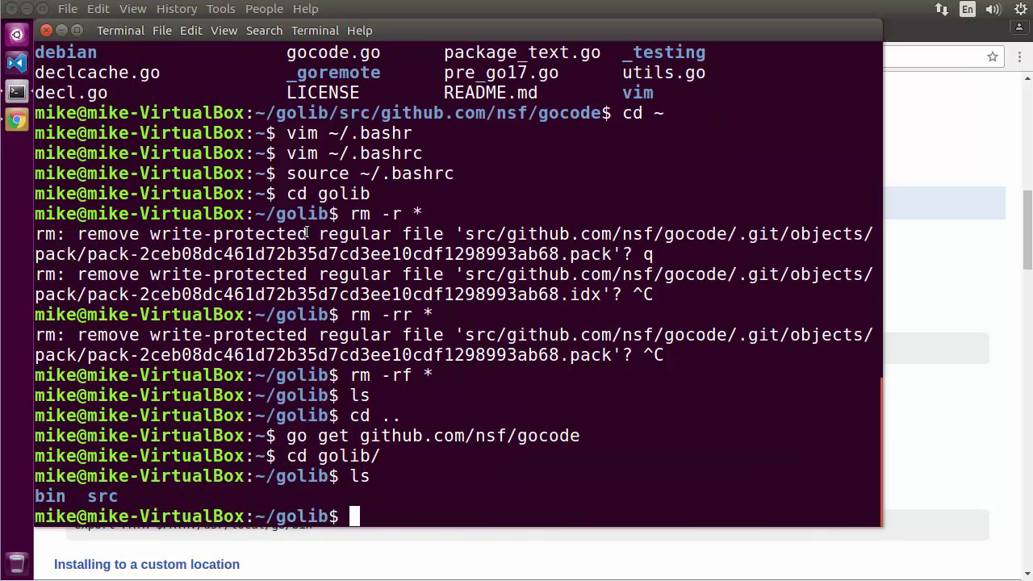
# - Change from golib to the sibling code folder and list its contents
pyautogui.write('cd ../')
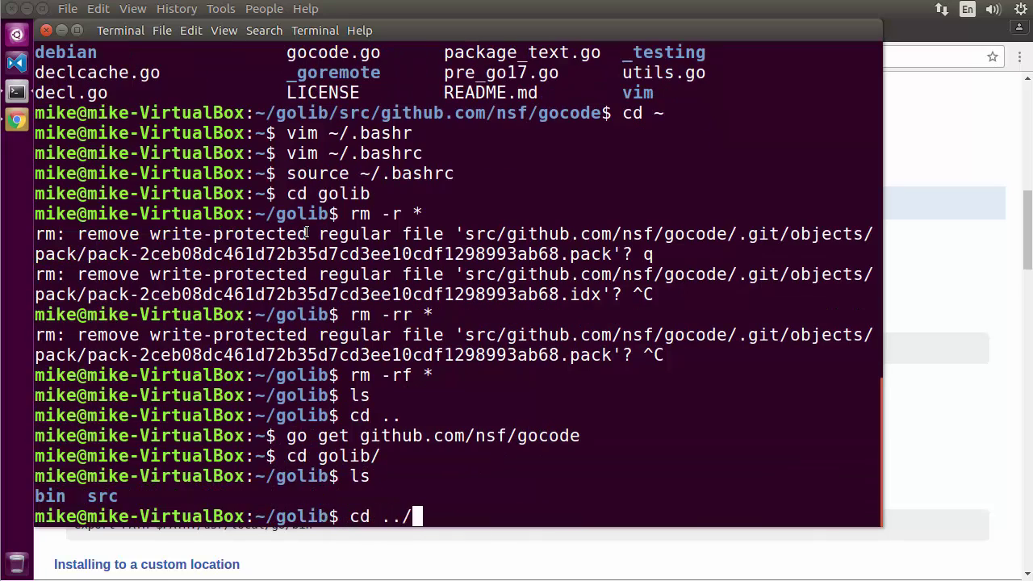
pyautogui.write('code')
pyautogui.press('Return')
pyautogui.write('ls')
pyautogui.press('Return')
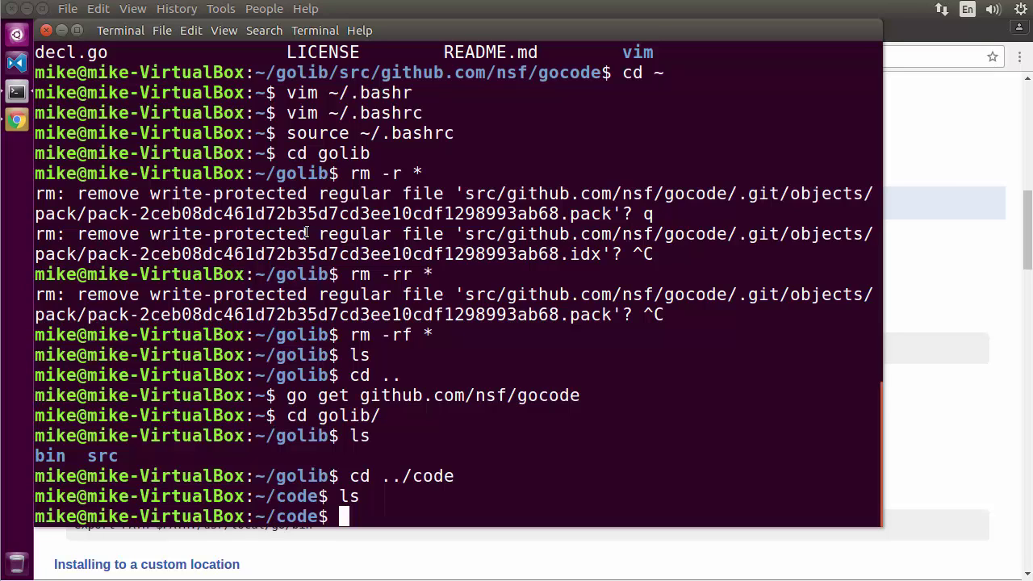
# - Create a src directory inside the code folder and list the folder's contents
pyautogui.write('mkdir src')
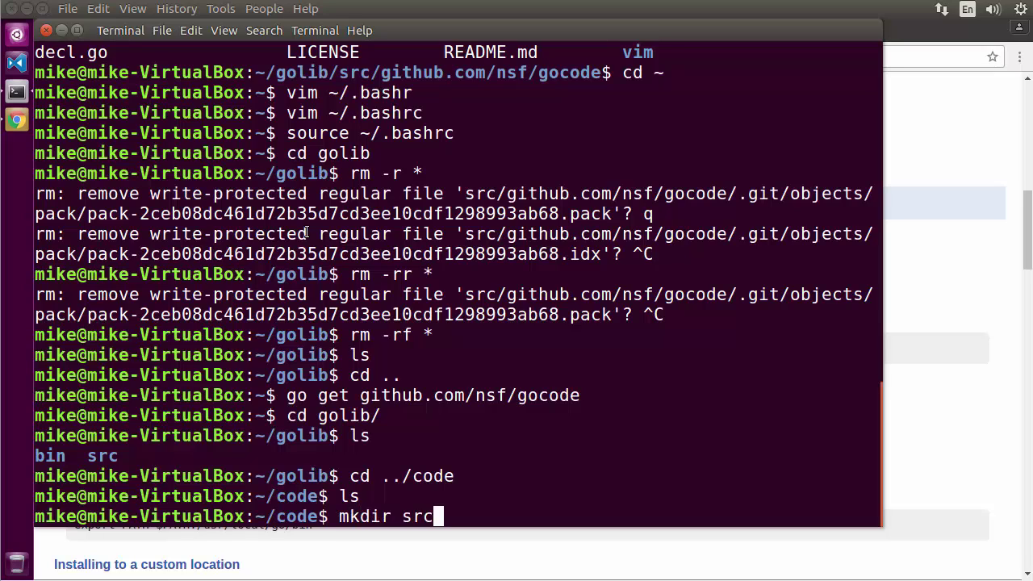
pyautogui.press('Return')
pyautogui.write('ls')
pyautogui.press('Return')
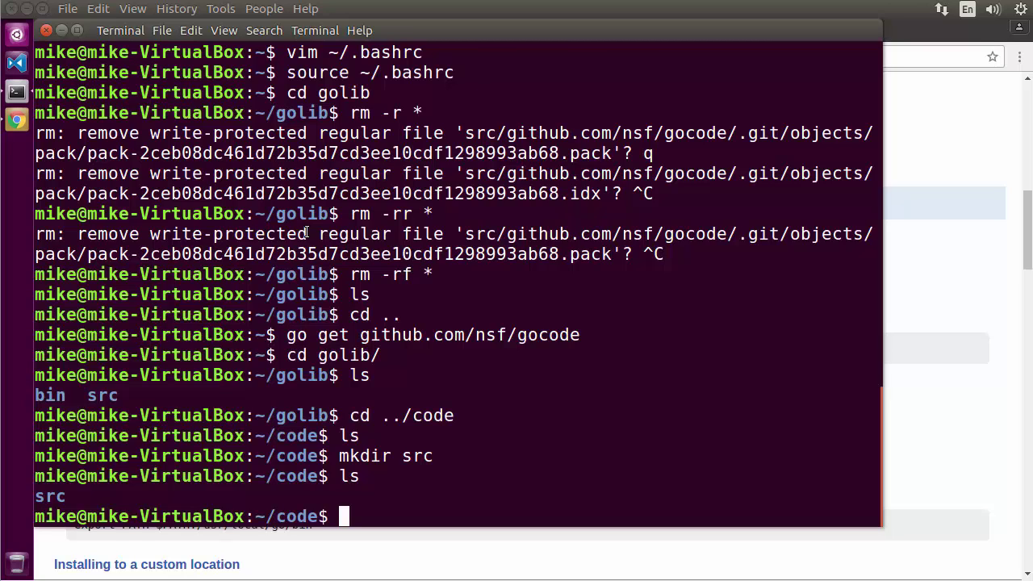
# - Create the bin and pkg directories inside the code folder and clear the terminal
pyautogui.write('mkdir bin')
pyautogui.press('Return')
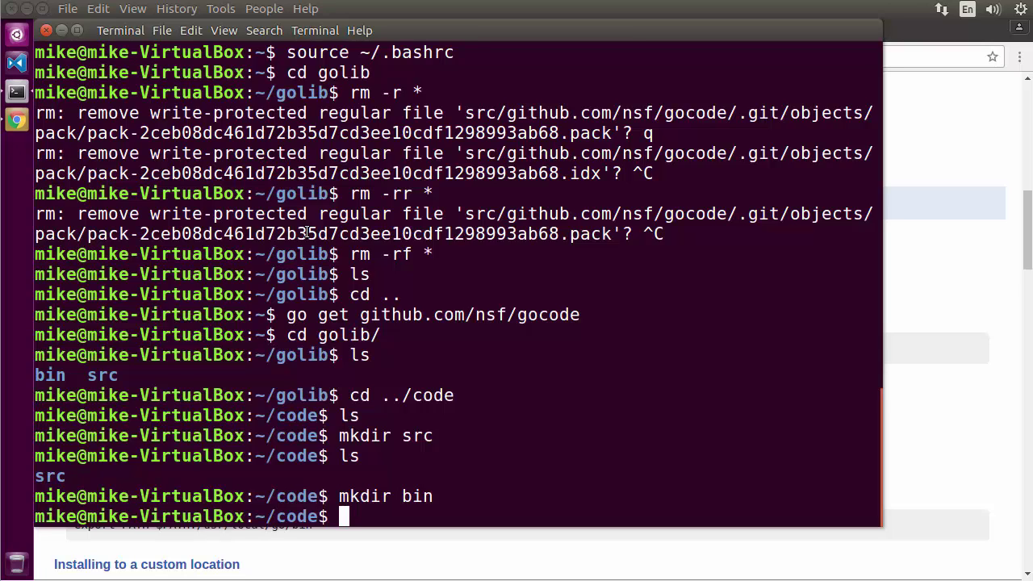
pyautogui.write('mkdir ')
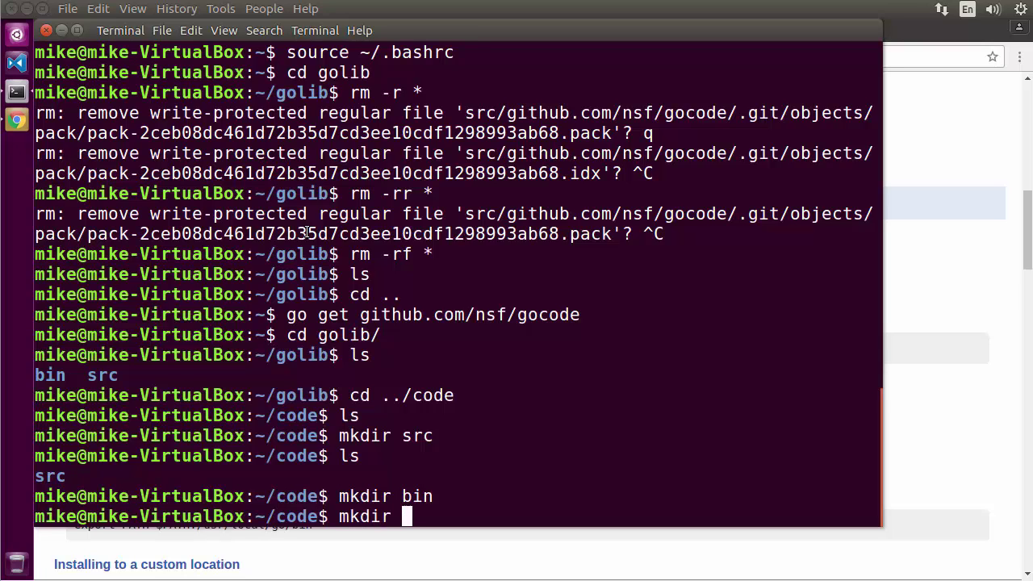
pyautogui.write('pkg')
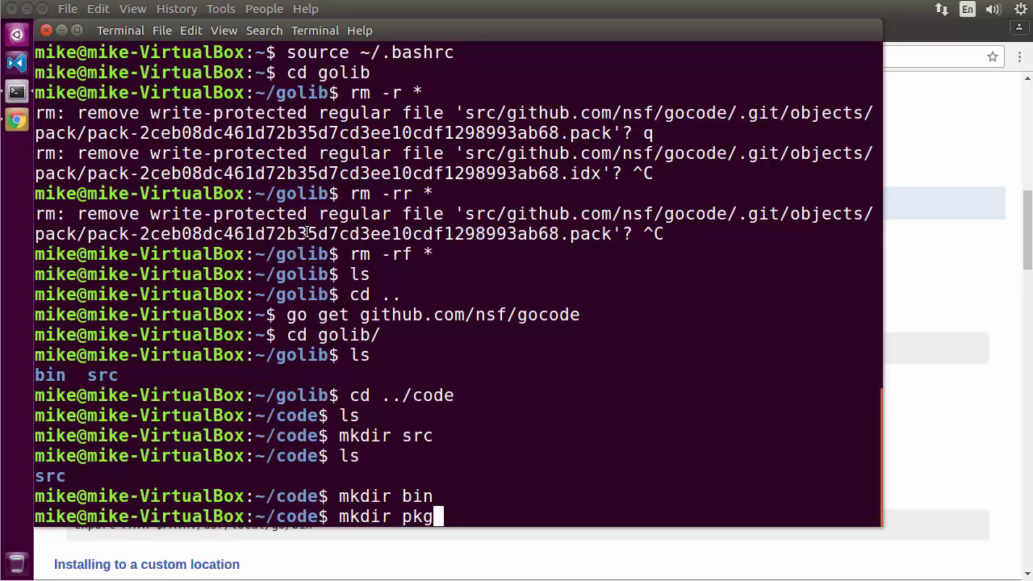
pyautogui.press('Return')
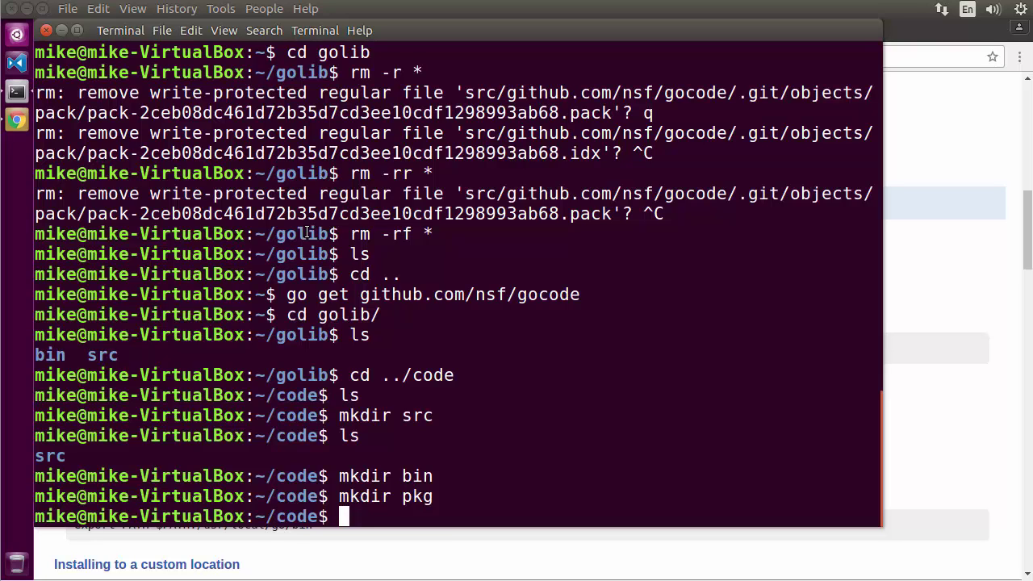
pyautogui.write('clear')
pyautogui.press('Return')
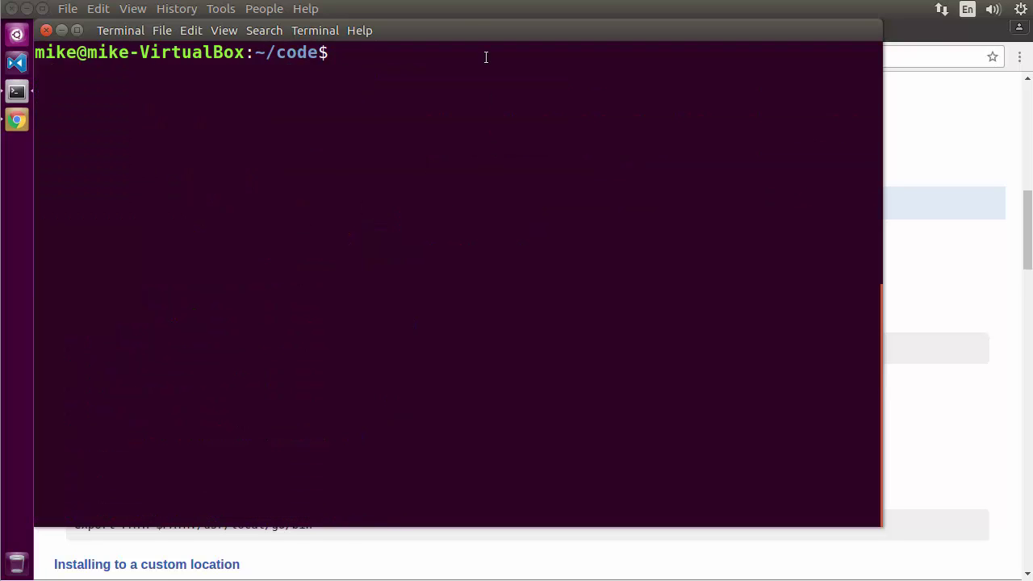
# - Minimize the terminal and open code.visualstudio.com in a new browser tab
pyautogui.click(60, 32)
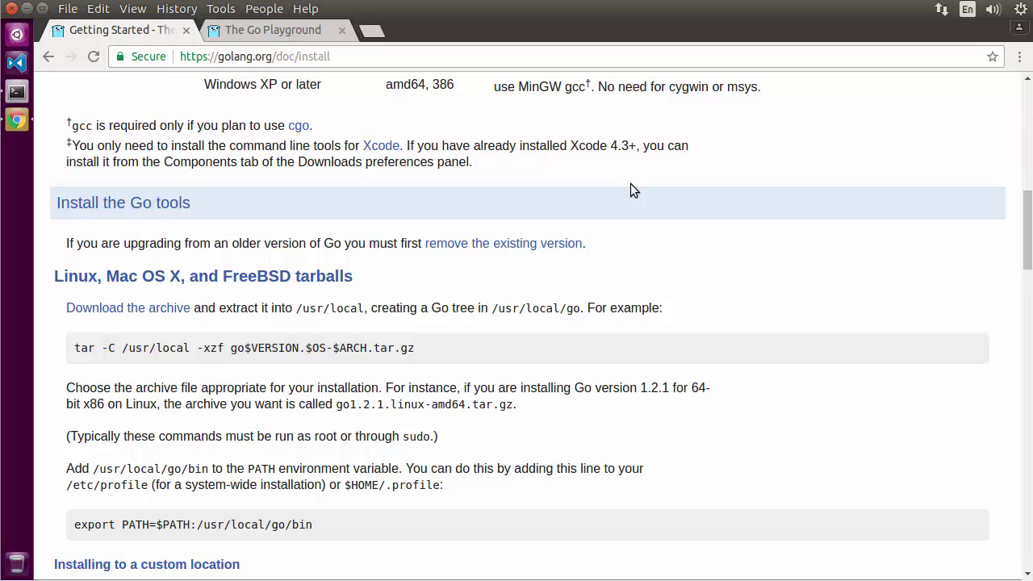
pyautogui.click(372, 30)
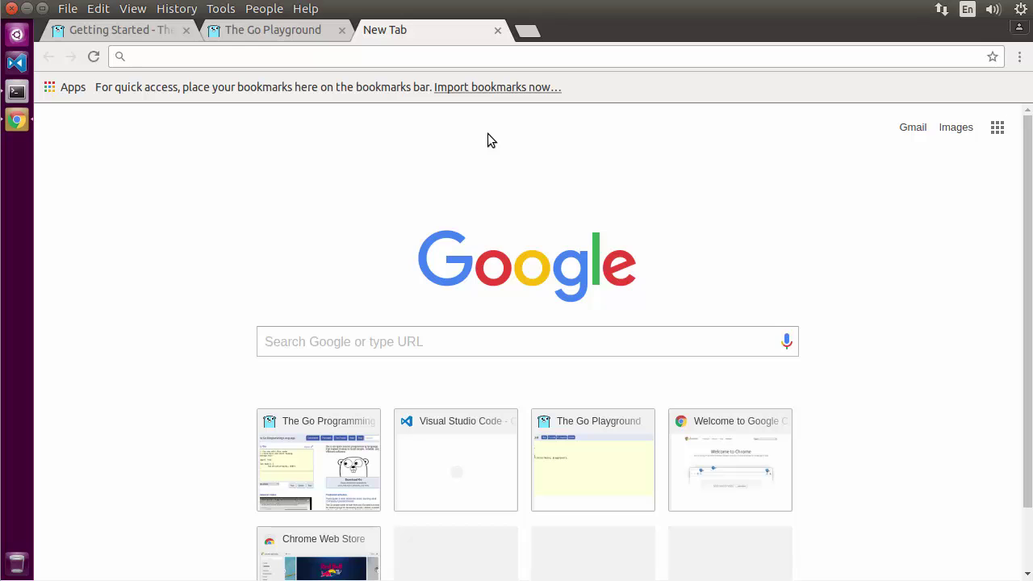
pyautogui.write('code.')
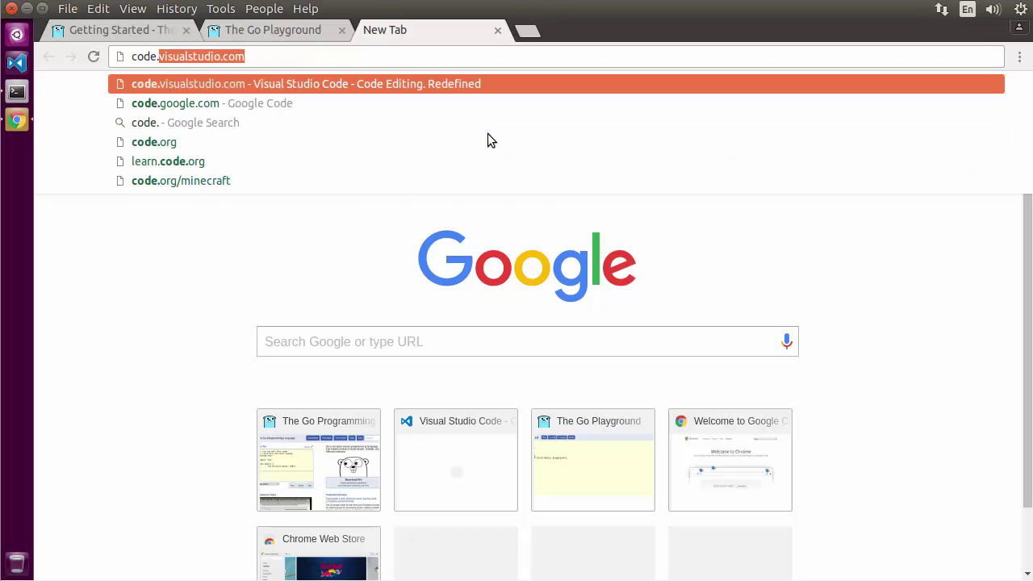
pyautogui.press('Return')
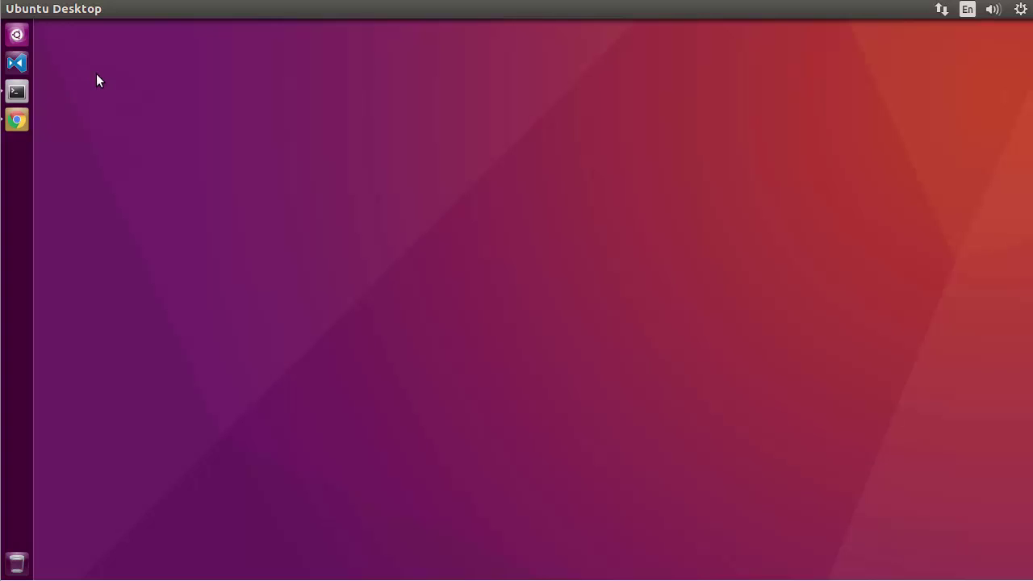
pyautogui.press('super')
pyautogui.write('code')
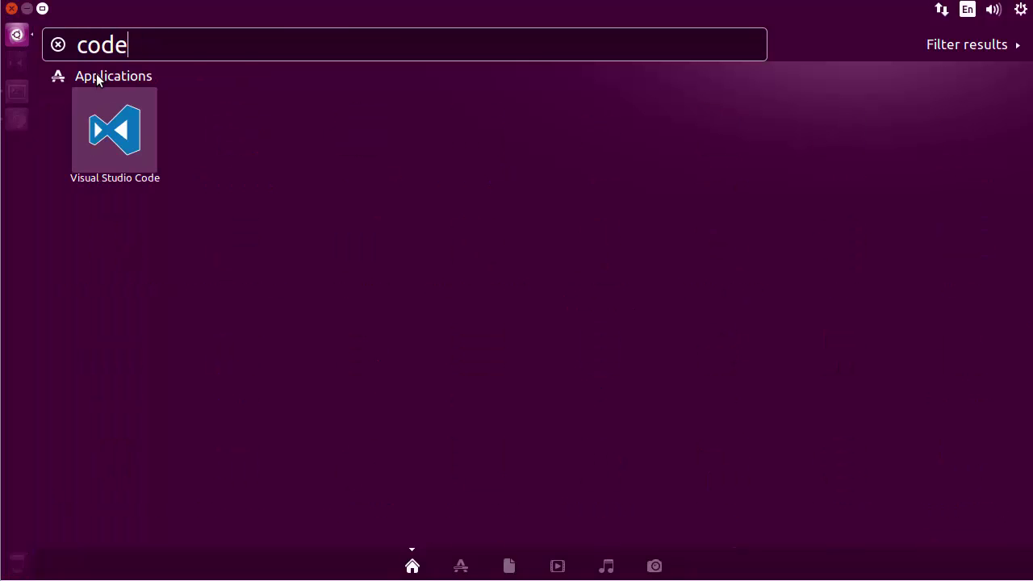
pyautogui.press('Escape')
pyautogui.press('Escape')
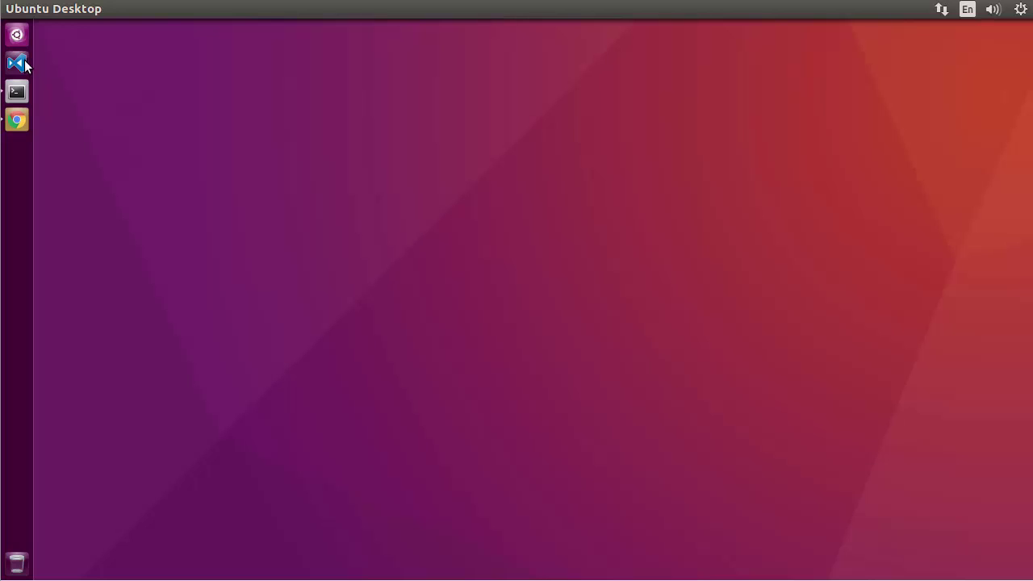
# - Launch Visual Studio Code and open the code folder from the home directory as the workspace
pyautogui.click(23, 62)
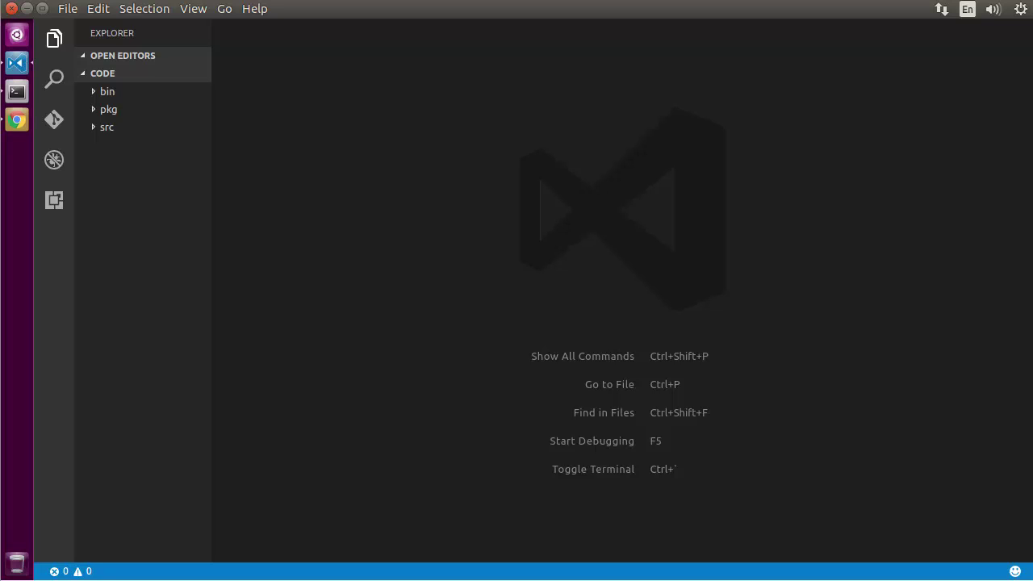
pyautogui.click(70, 12)
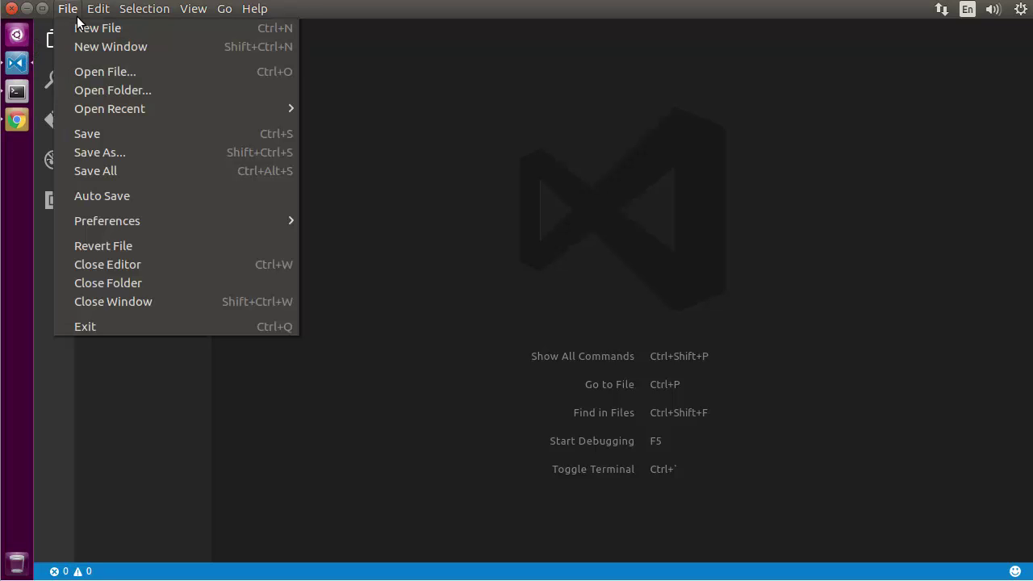
pyautogui.click(132, 90)
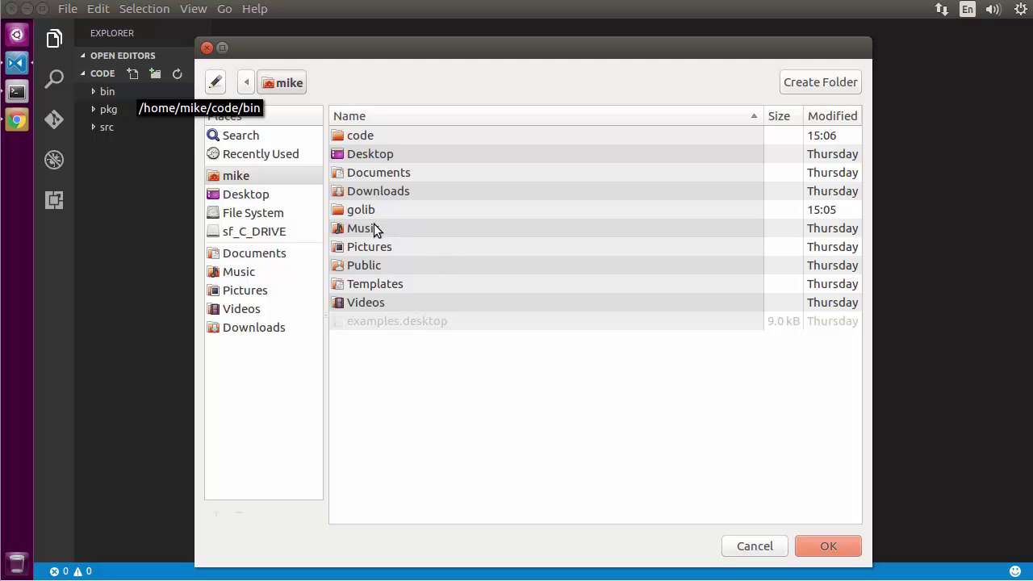
pyautogui.click(376, 139)
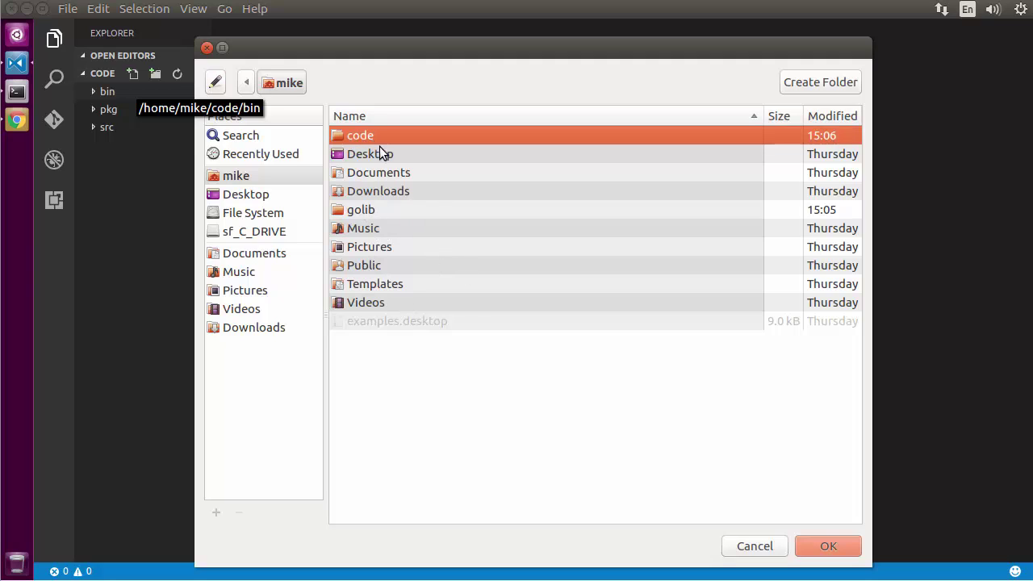
pyautogui.click(825, 546)
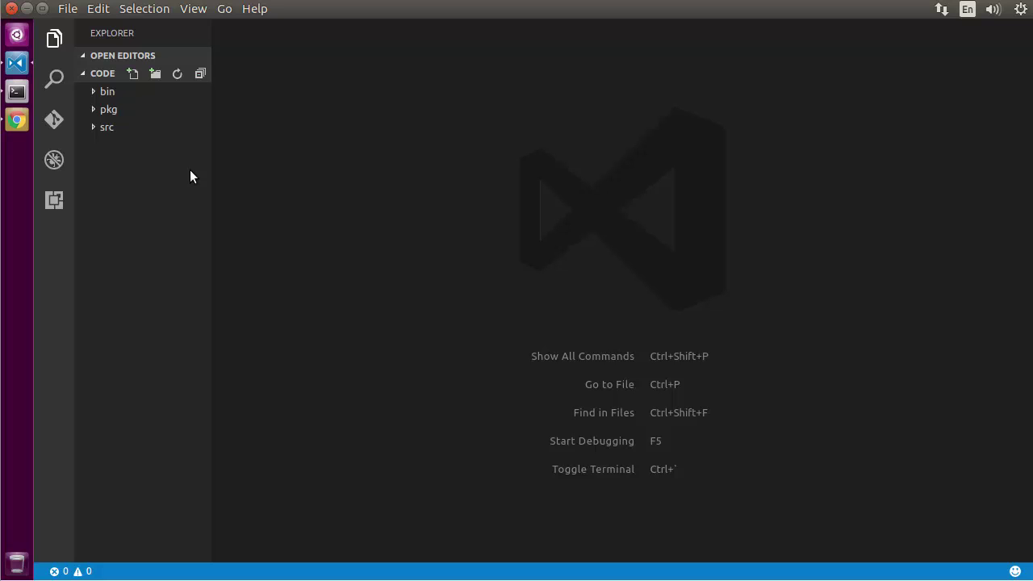
# - Install the Go extension for rich Go language support and return to the file explorer
pyautogui.click(61, 205)
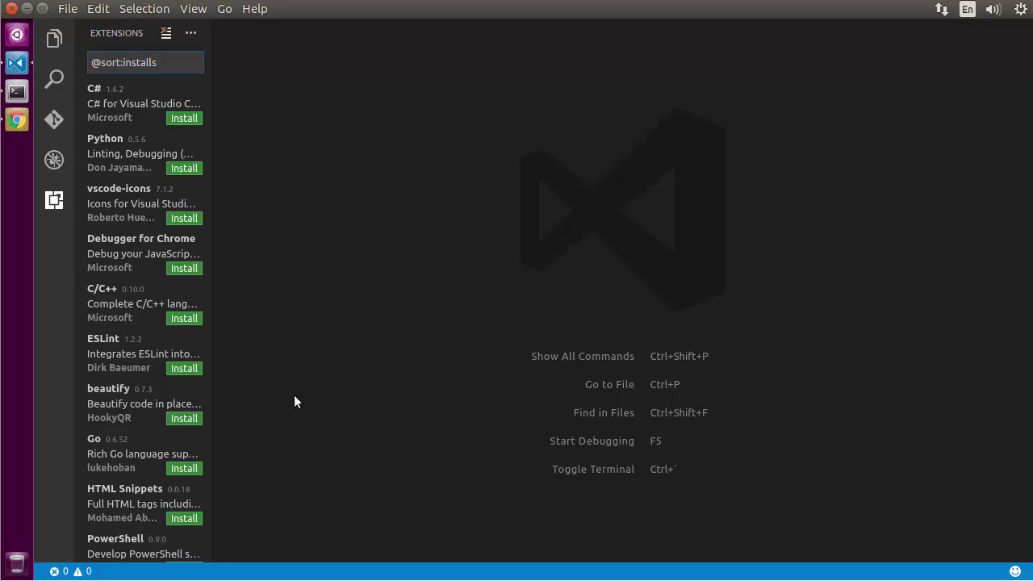
pyautogui.click(185, 469)
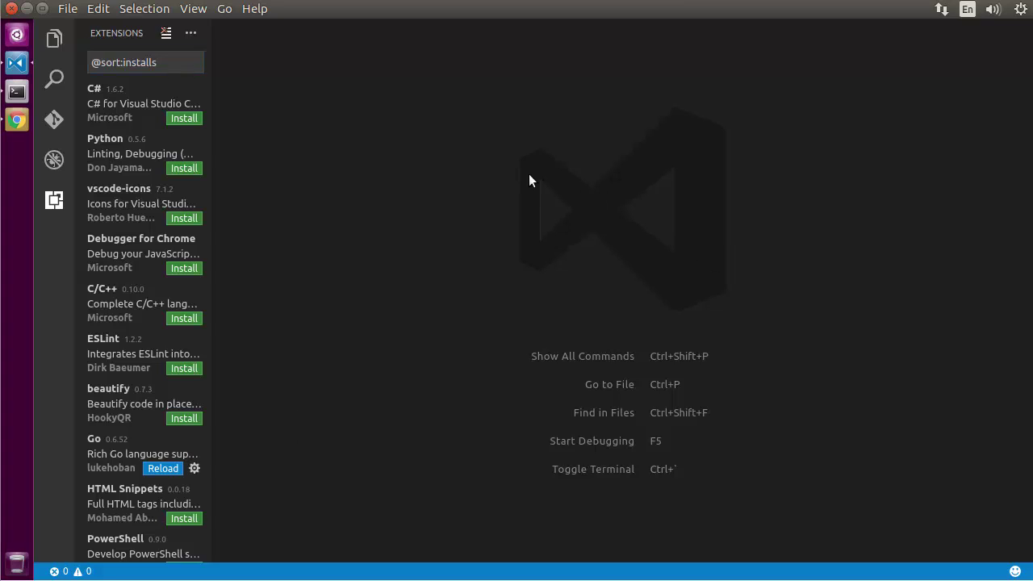
pyautogui.click(54, 38)
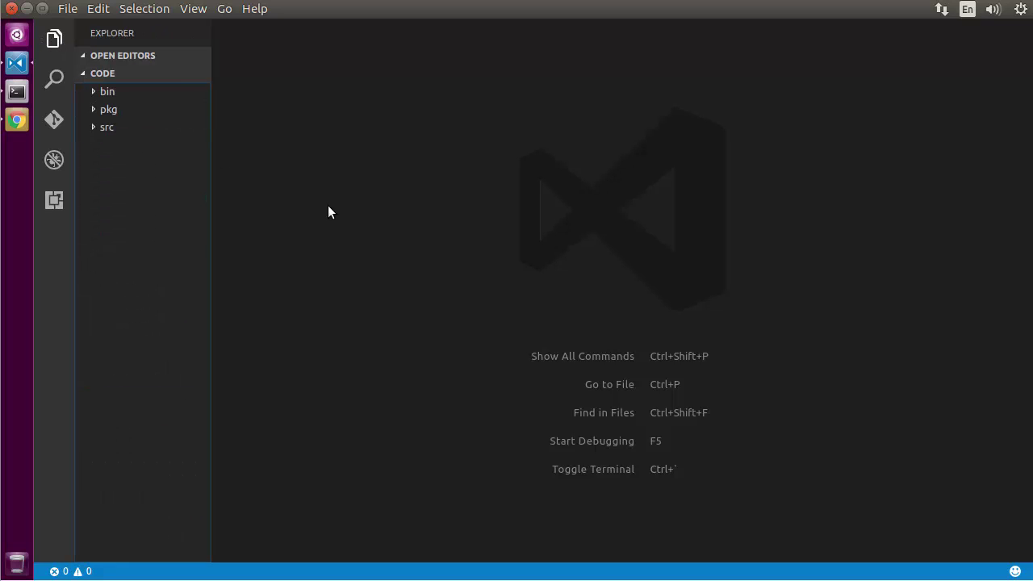
# - Create a folder named github.com inside the src folder
pyautogui.click(107, 127)
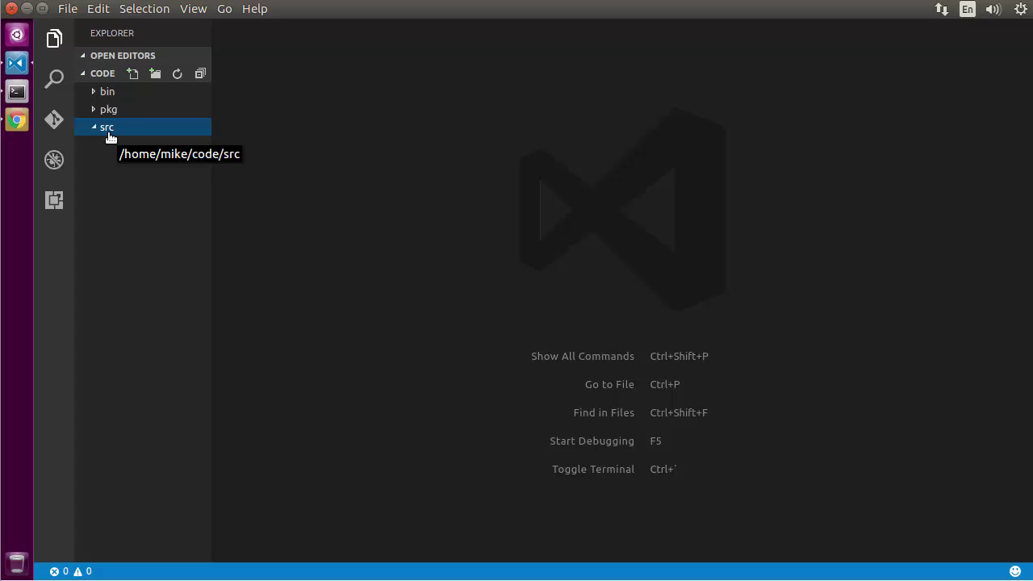
pyautogui.rightClick(110, 138)
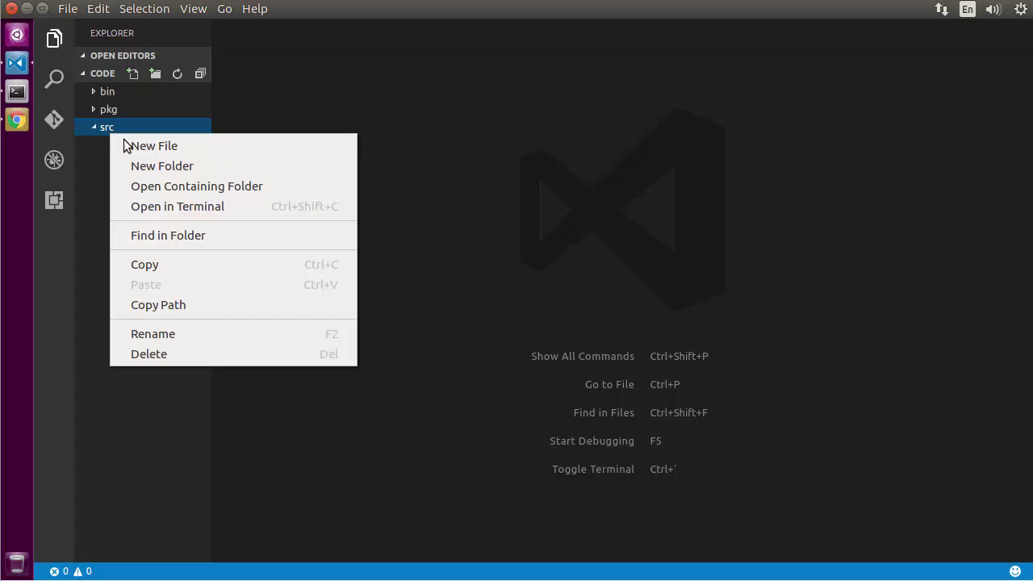
pyautogui.click(170, 163)
pyautogui.write('githu')
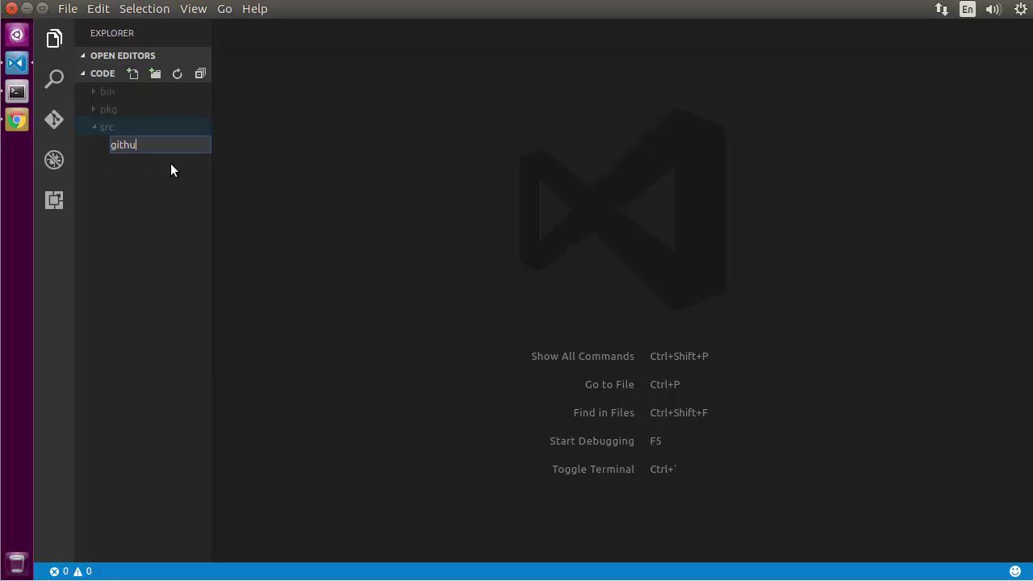
pyautogui.write('b.com')
pyautogui.press('Return')
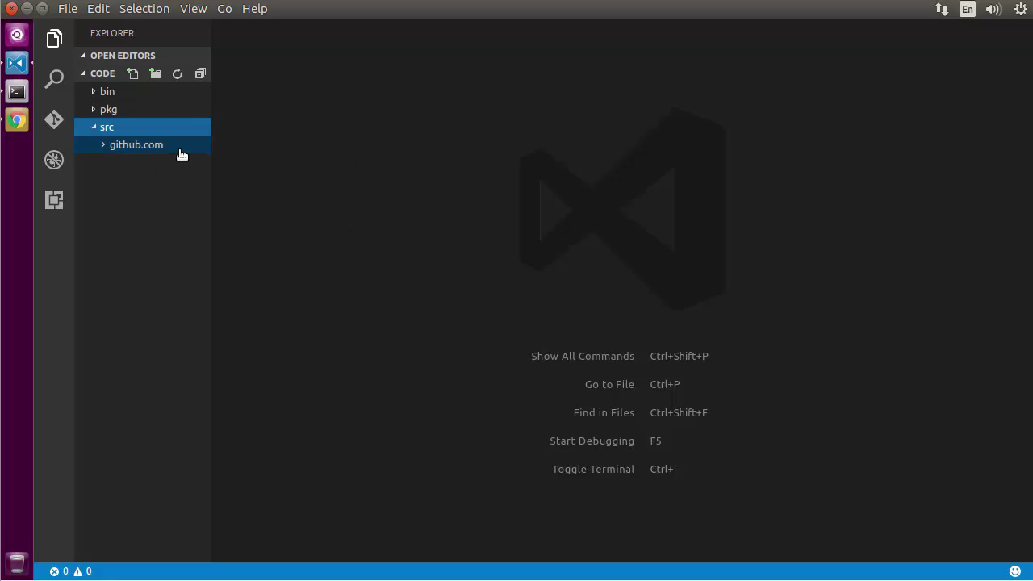
# - Create a folder inside github.com named with the developer's GitHub username
pyautogui.rightClick(180, 149)
pyautogui.click(225, 180)
pyautogui.write('va')
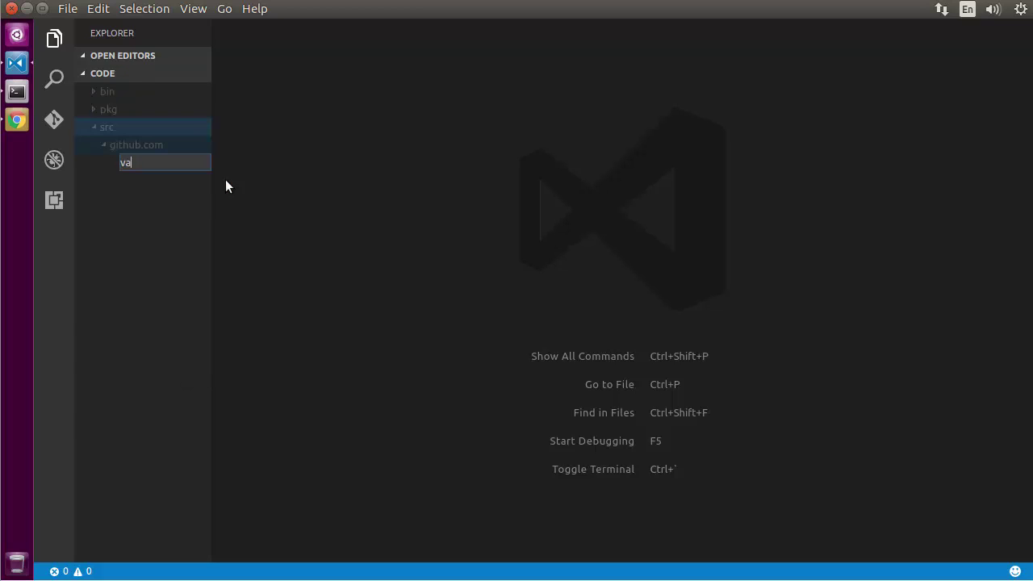
pyautogui.write('nsimke')
pyautogui.press('Return')
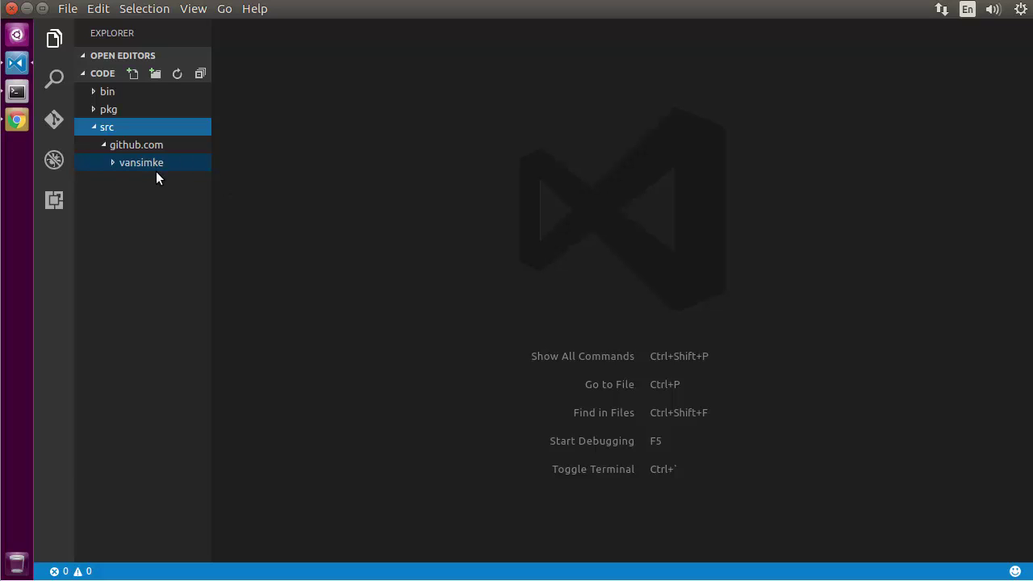
# - Create a folder named firstapp inside the GitHub username folder
pyautogui.rightClick(159, 169)
pyautogui.click(206, 200)
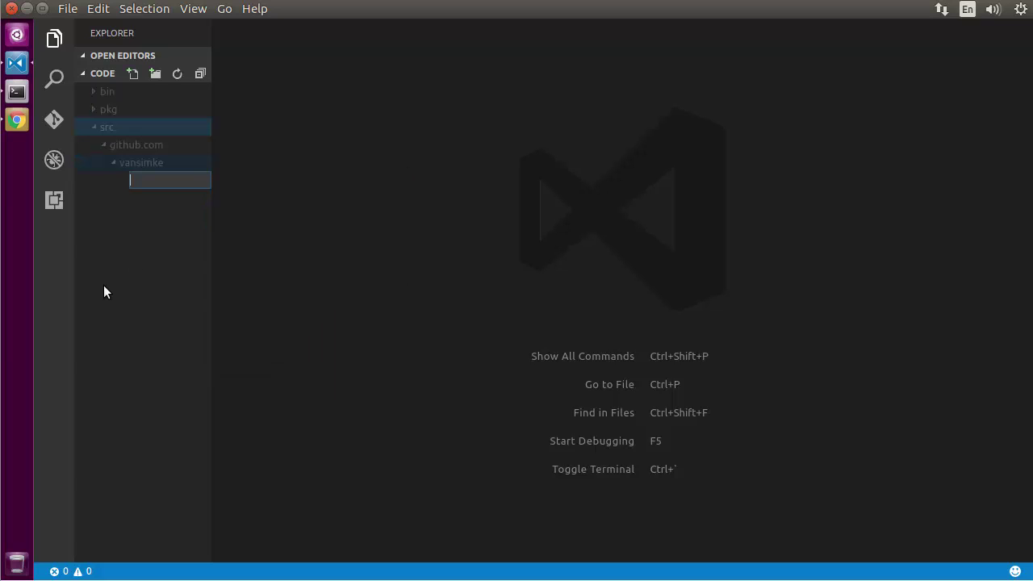
pyautogui.write('firstapp')
pyautogui.press('Return')
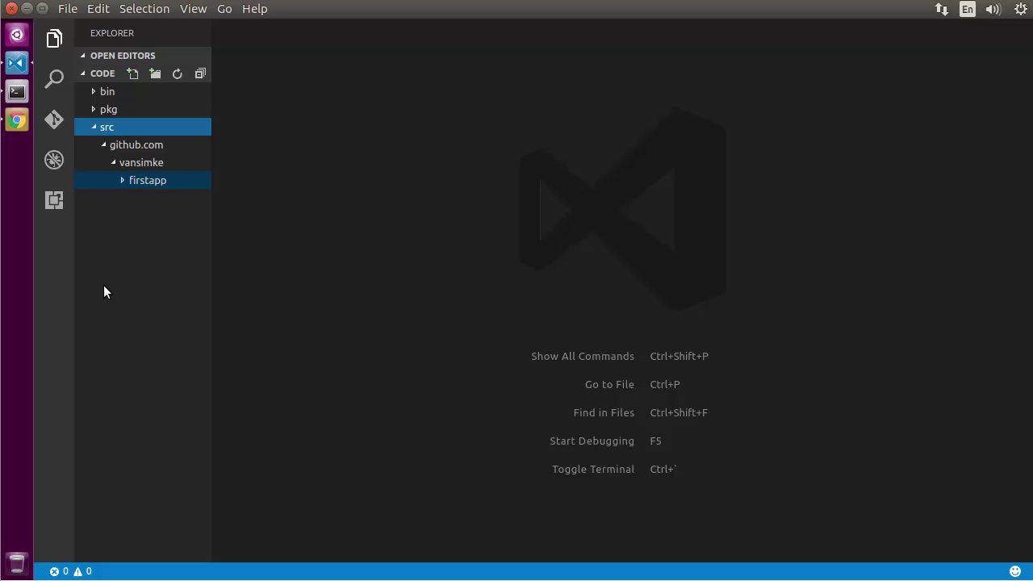
# - Start adding a new file to the firstapp folder
pyautogui.rightClick(154, 184)
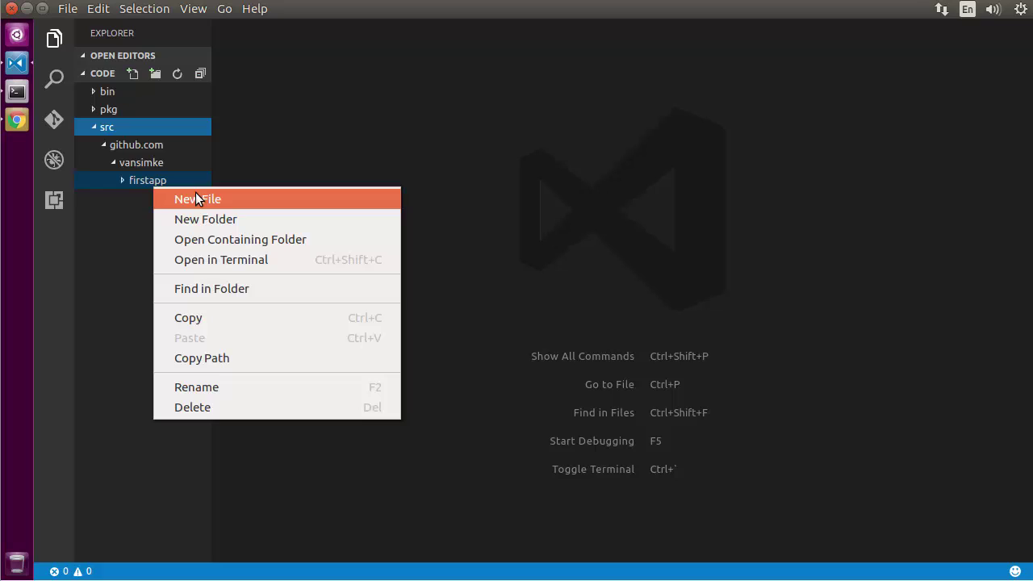